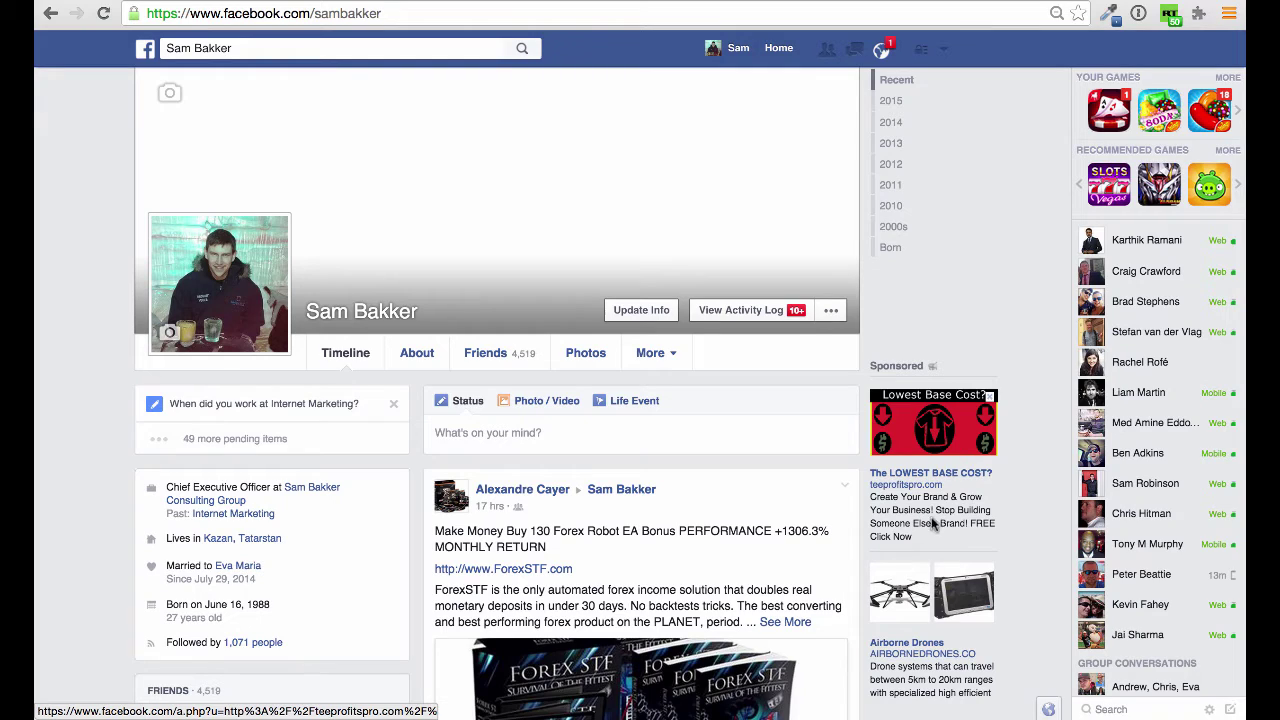
Scroll through the Facebook page and return to the Ads Manager ad set summary.
scroll(928, 541, "down", 15)
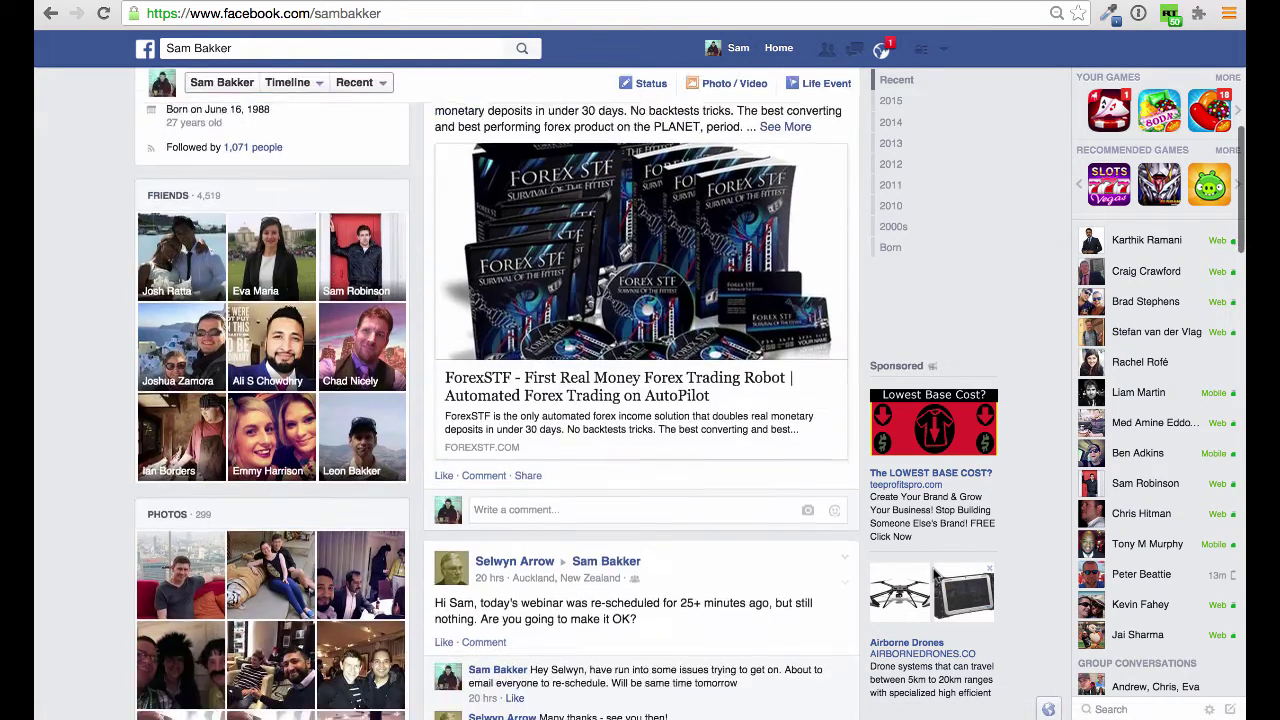
scroll(640, 414, "down", 10)
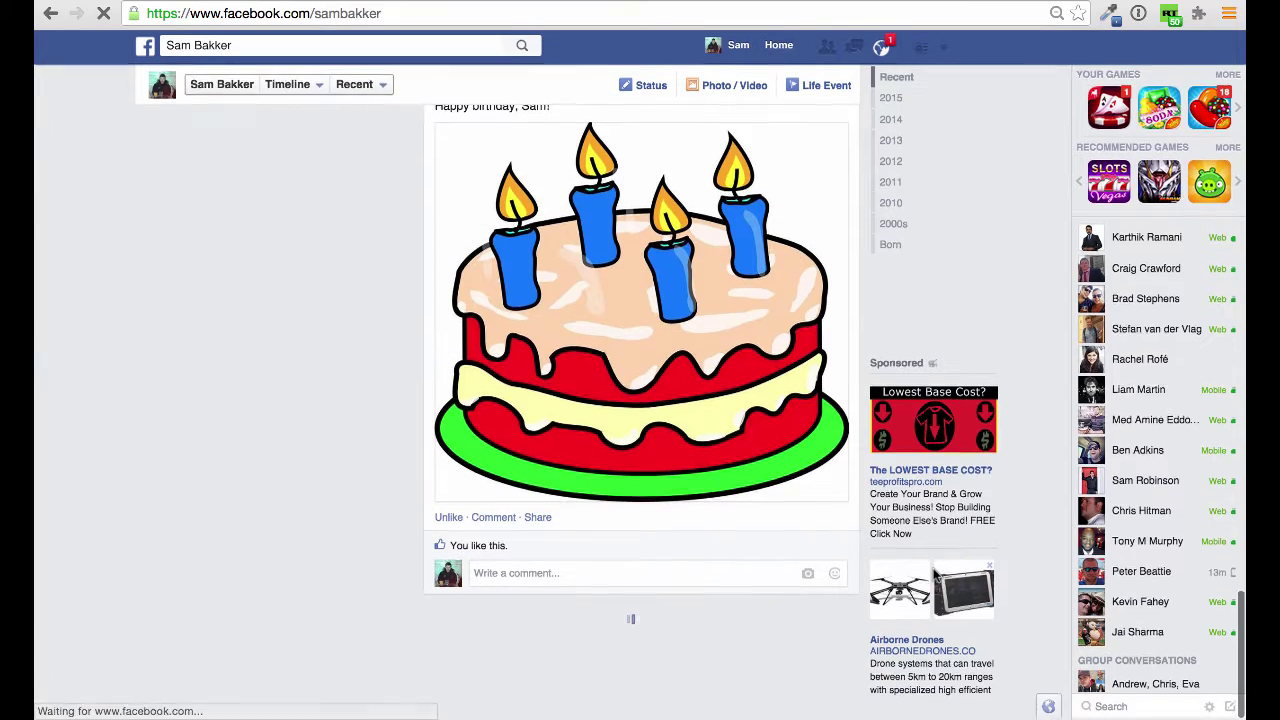
scroll(640, 414, "up", 10)
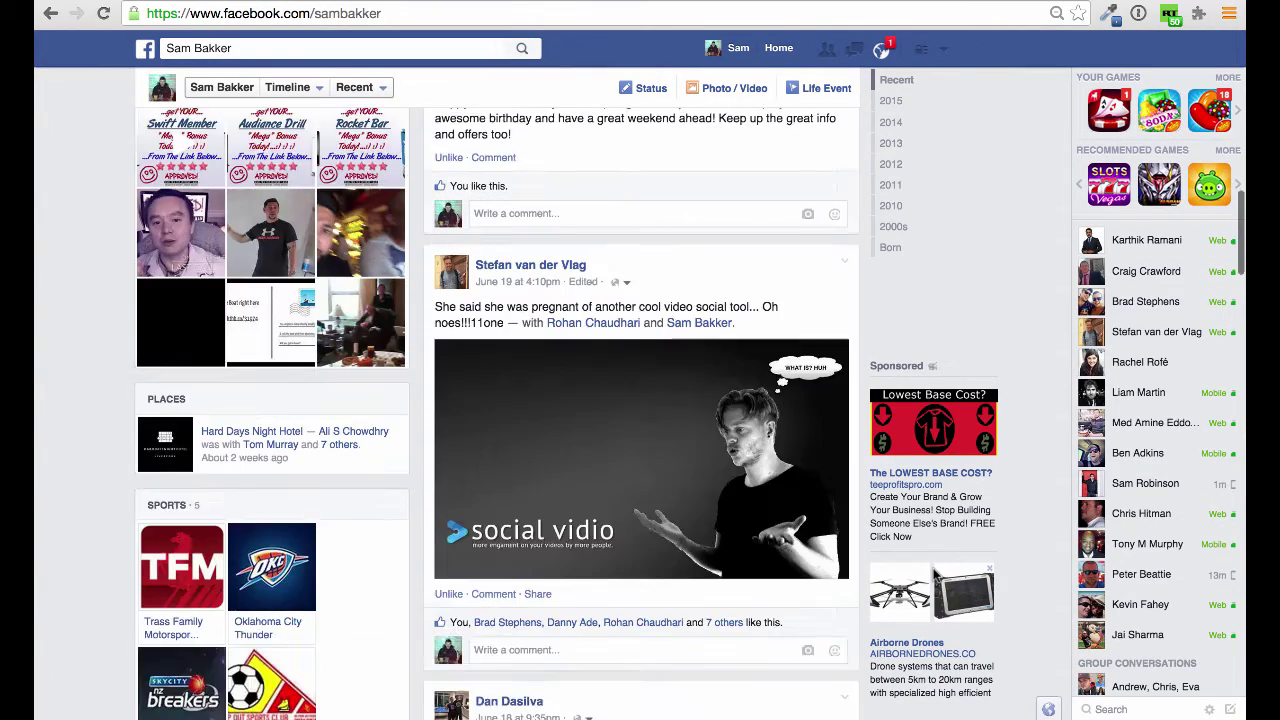
scroll(640, 414, "down", 15)
scroll(640, 414, "down", 5)
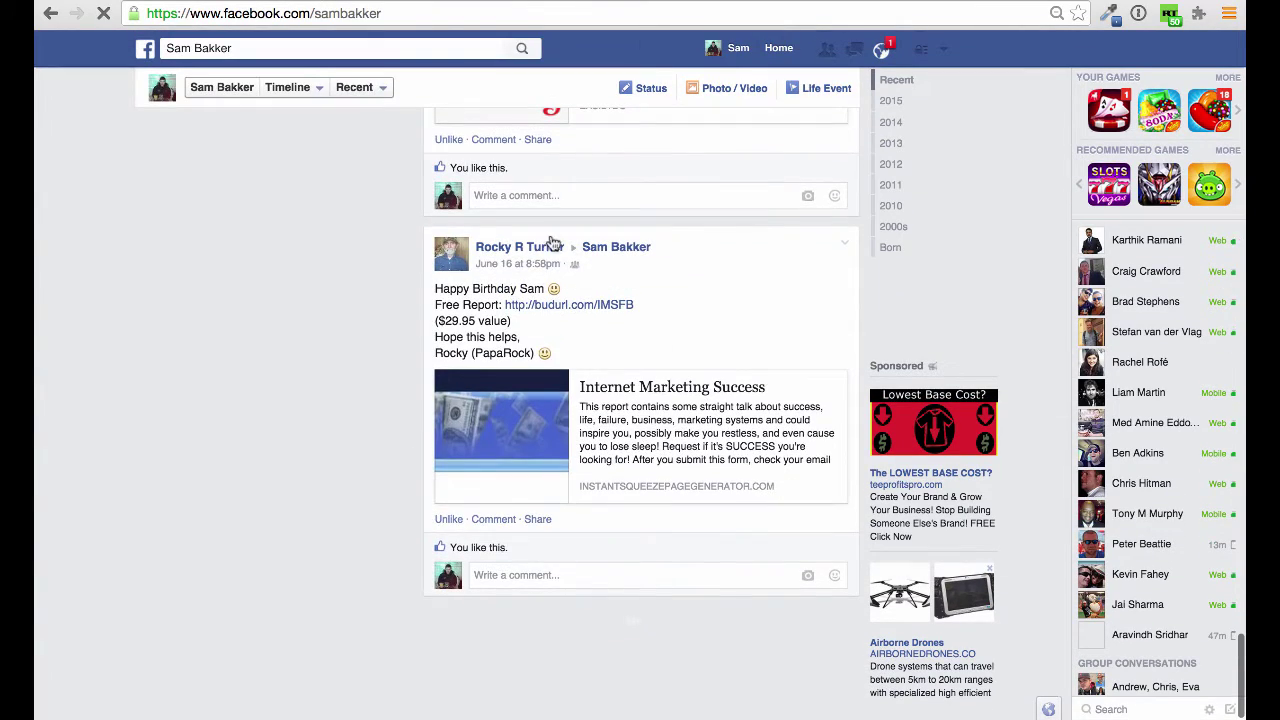
scroll(231, 451, "up", 4)
scroll(231, 451, "up", 15)
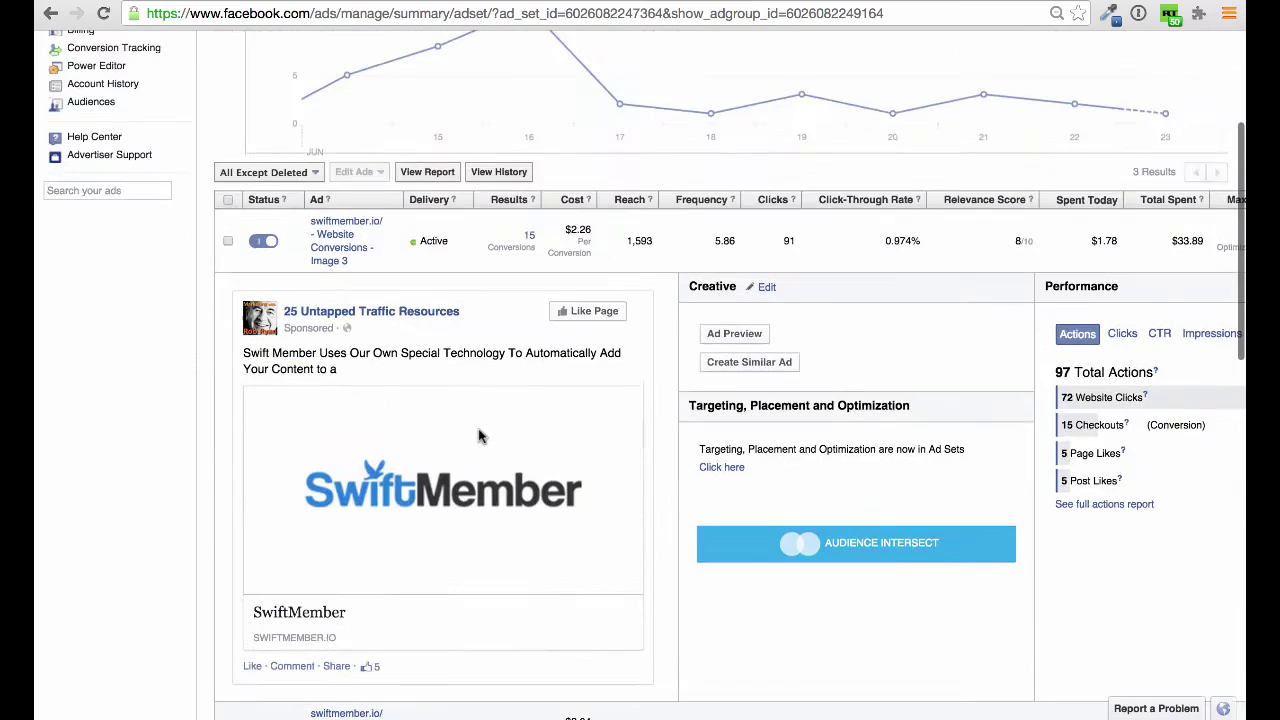
scroll(478, 435, "down", 5)
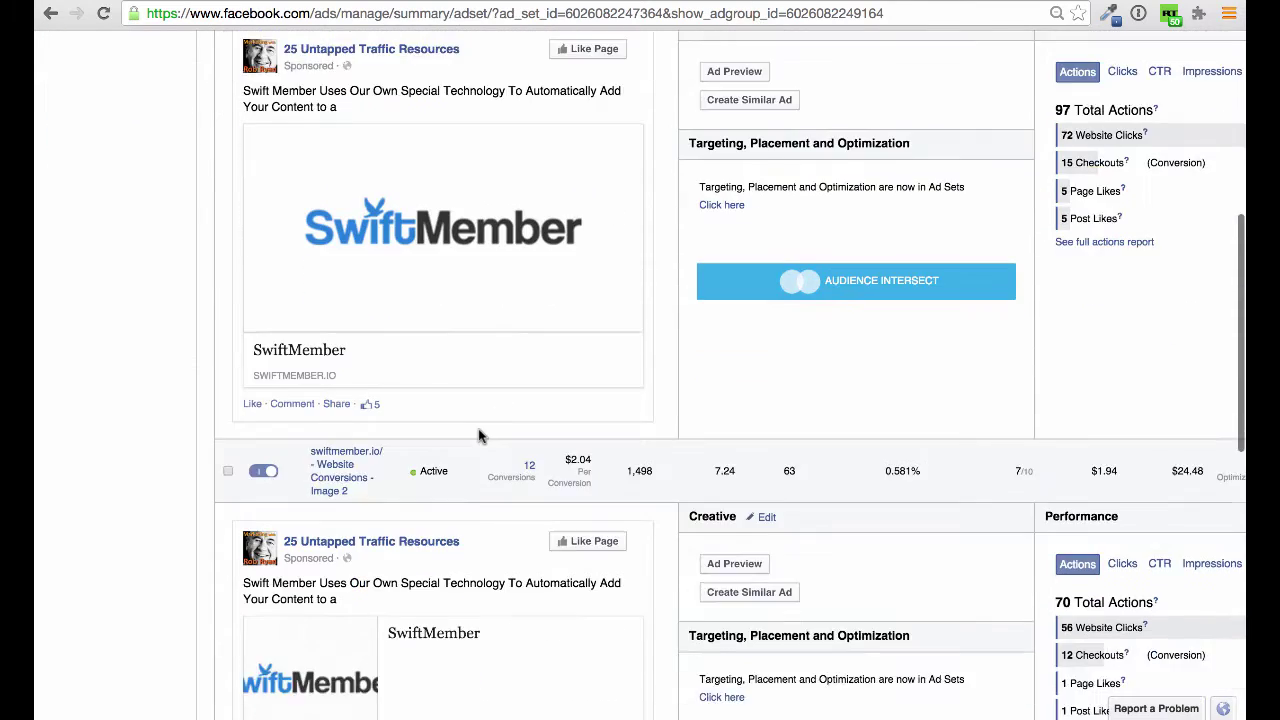
scroll(466, 431, "up", 3)
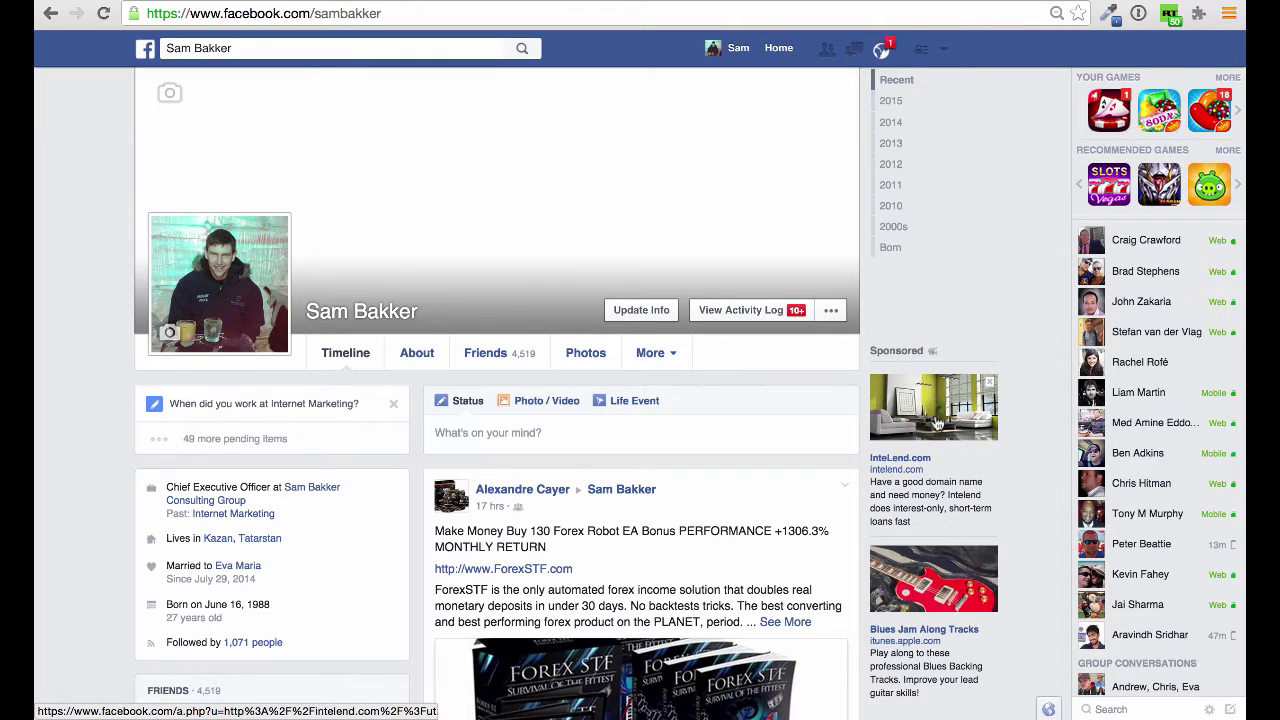
left_click(940, 530, "super")
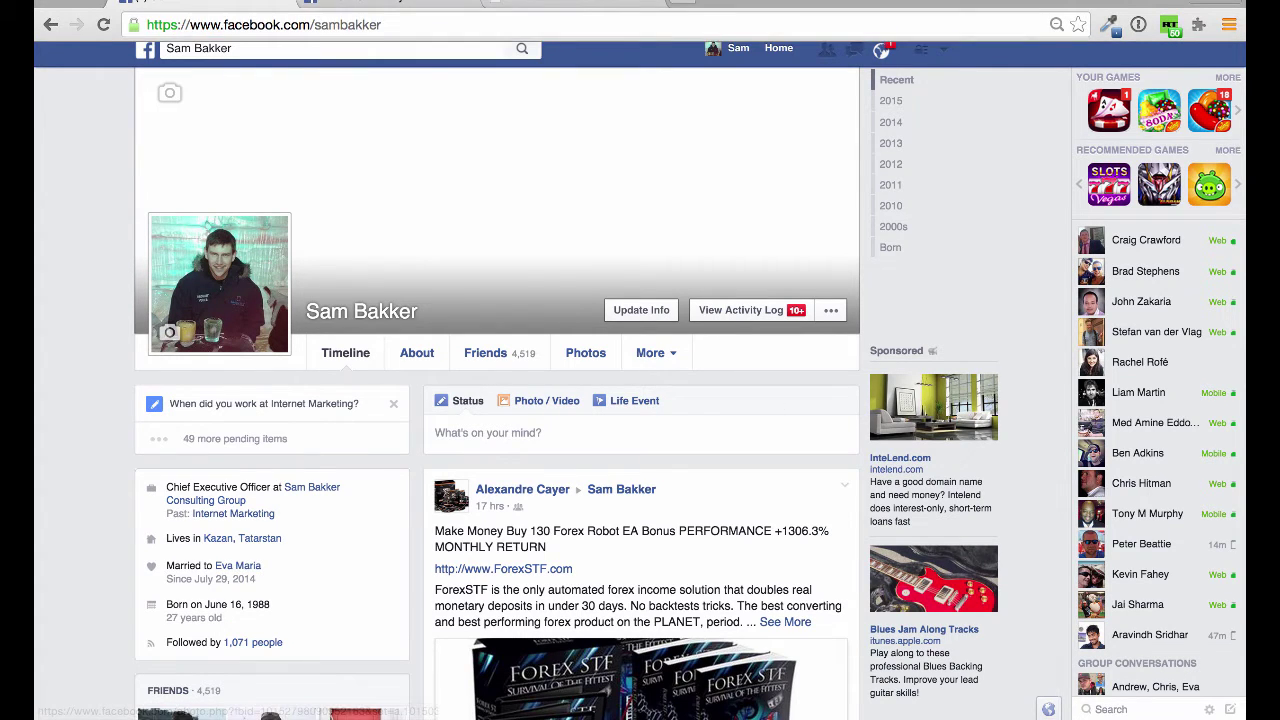
left_click(392, 8)
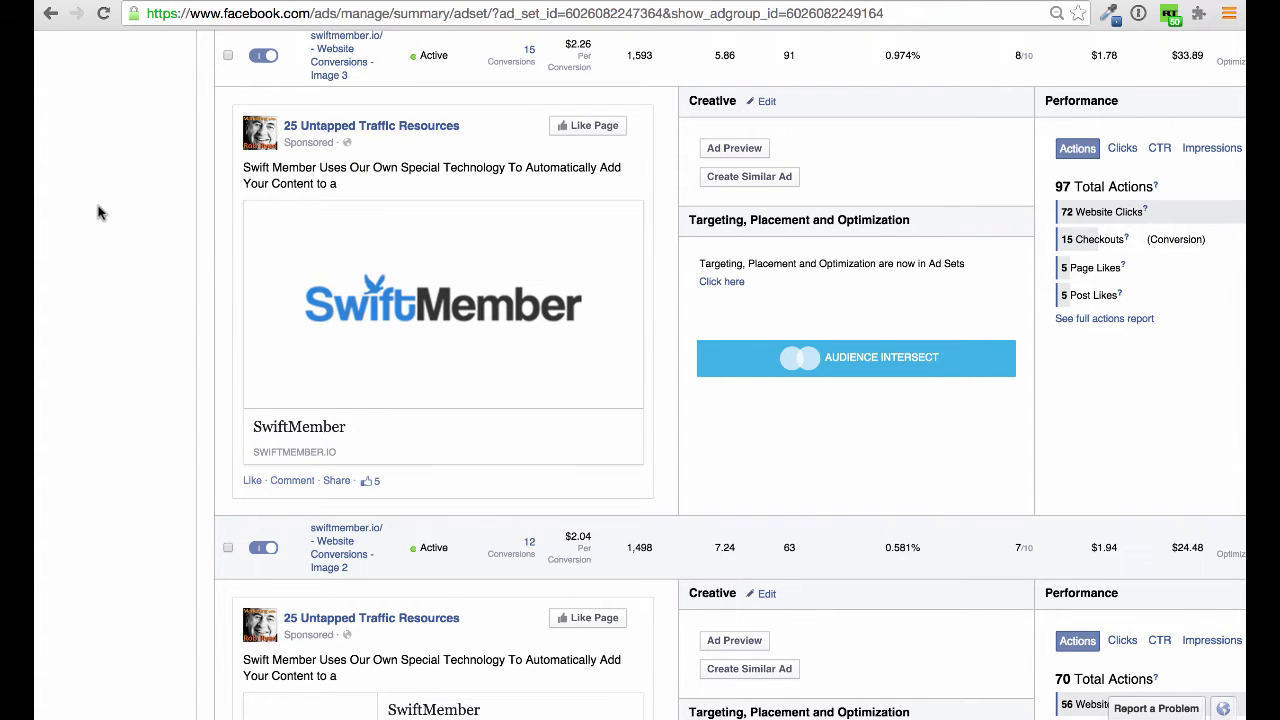
scroll(184, 321, "down", 7)
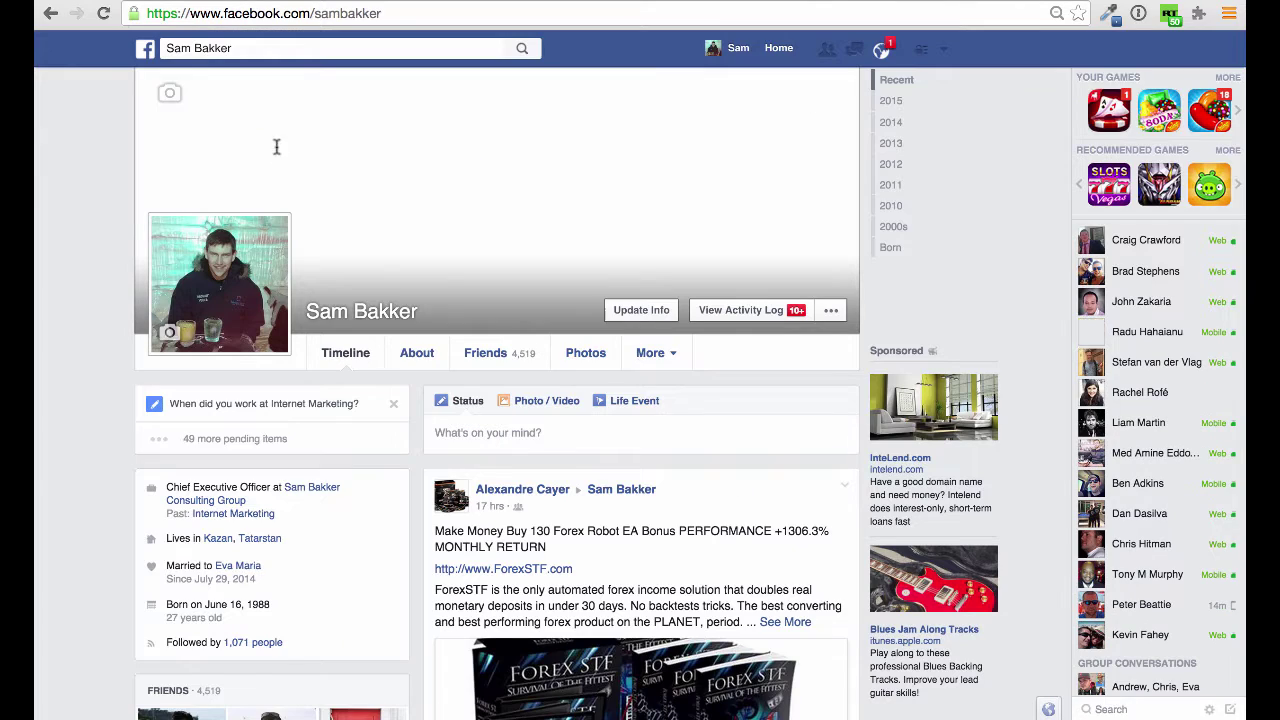
Browse the Facebook News Feed, then switch to the Video Retargeter welcome tab.
left_click(145, 48)
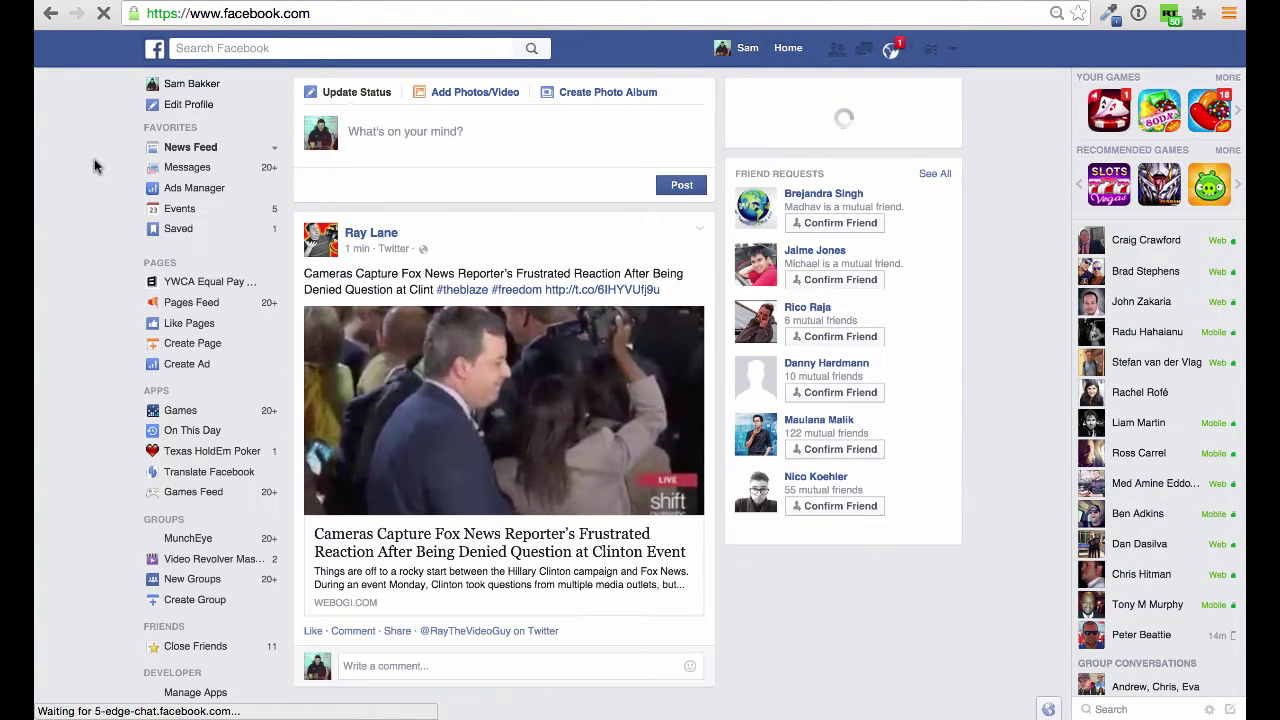
scroll(475, 365, "down", 12)
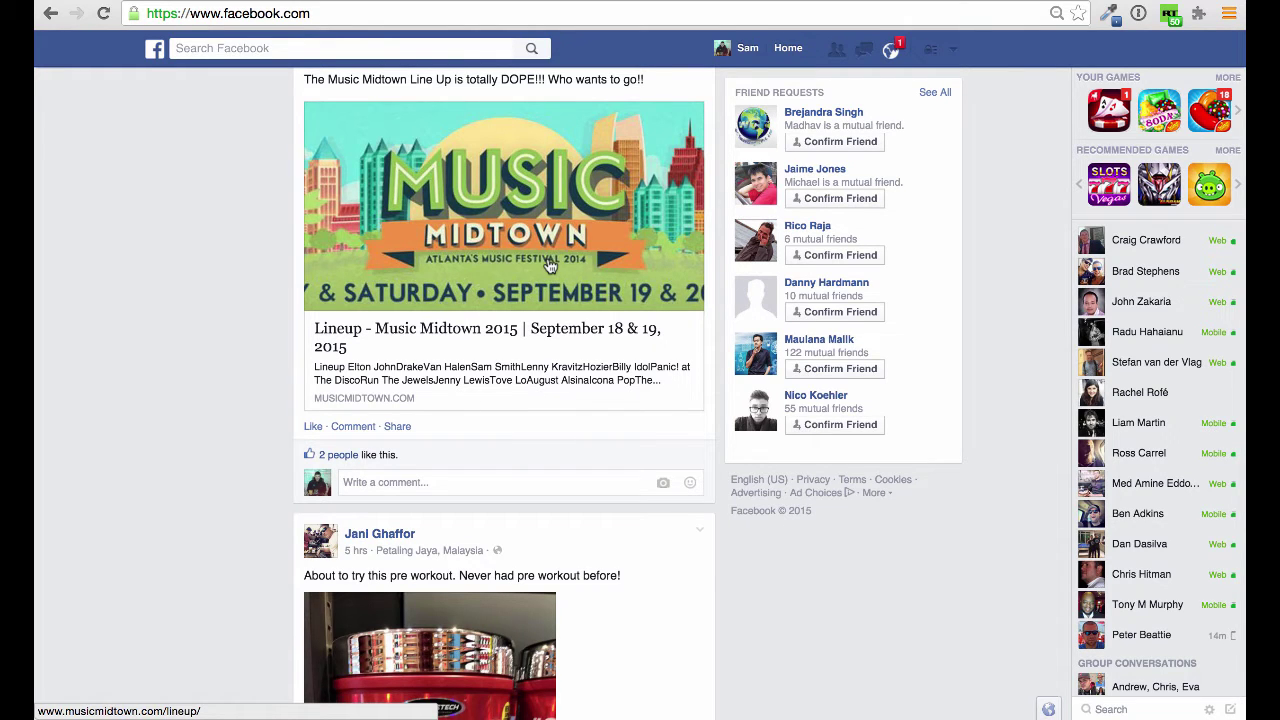
scroll(549, 265, "down", 15)
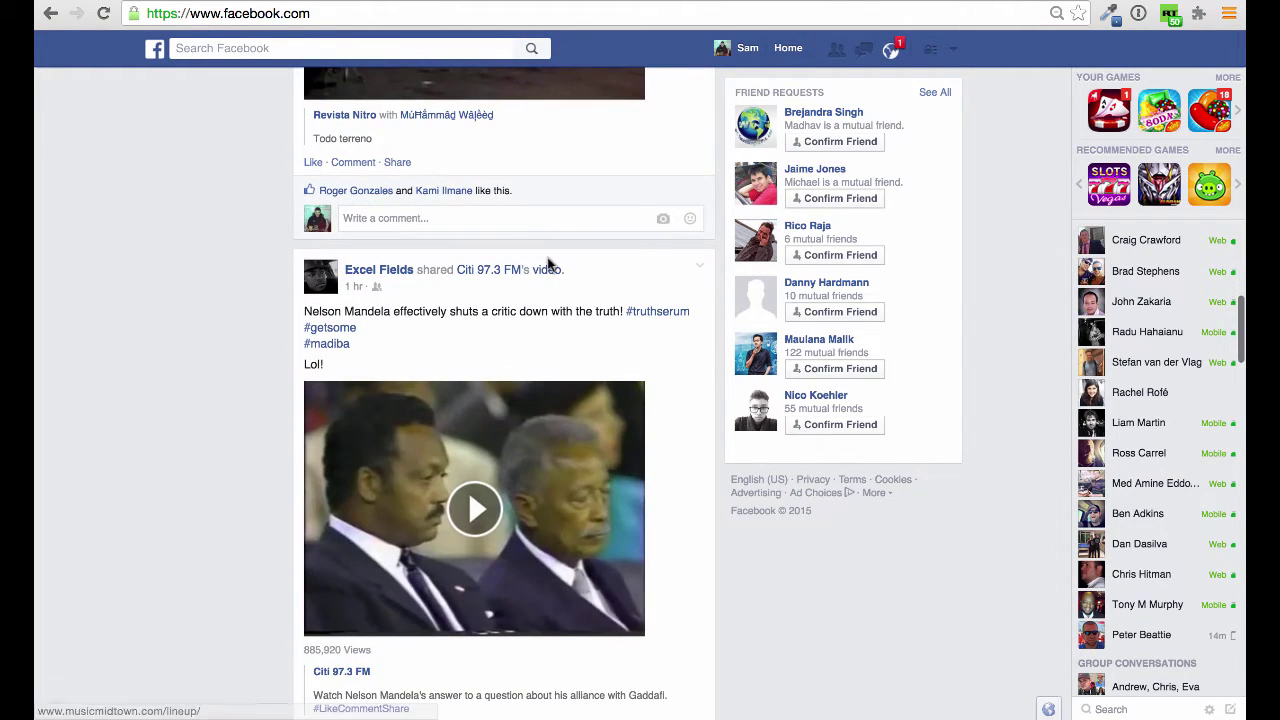
scroll(549, 265, "up", 20)
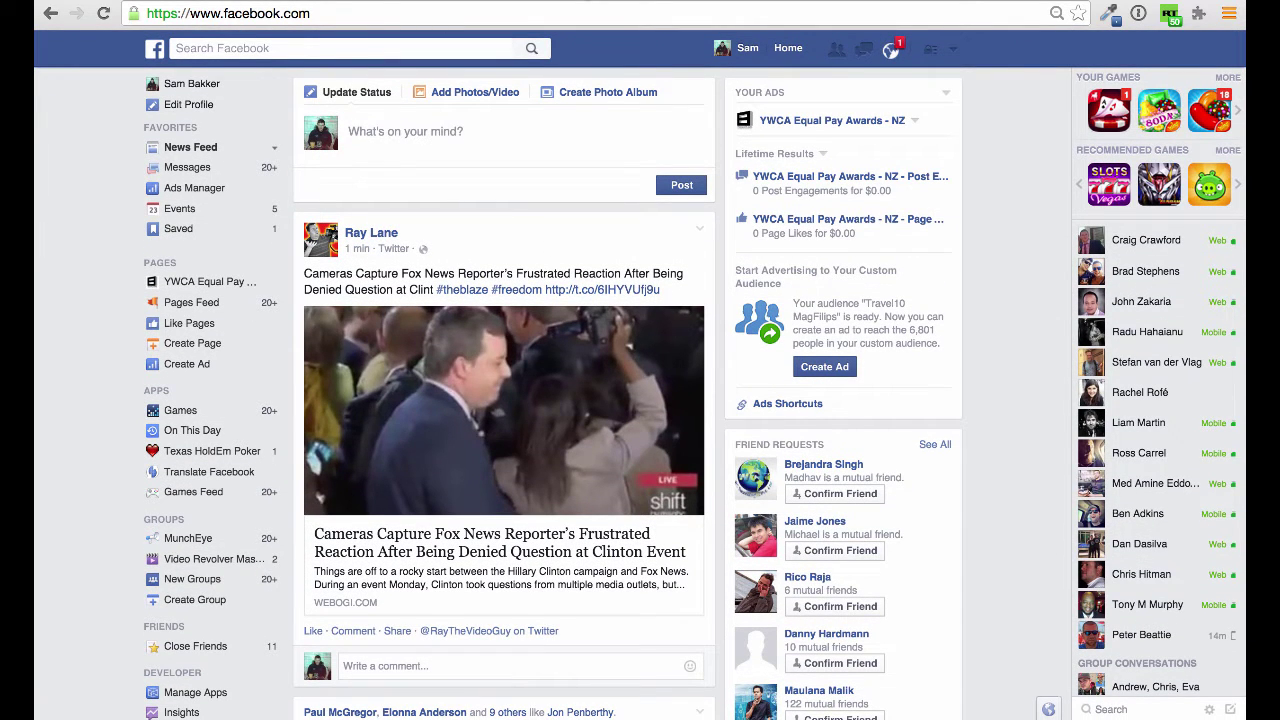
key("ctrl+Tab")
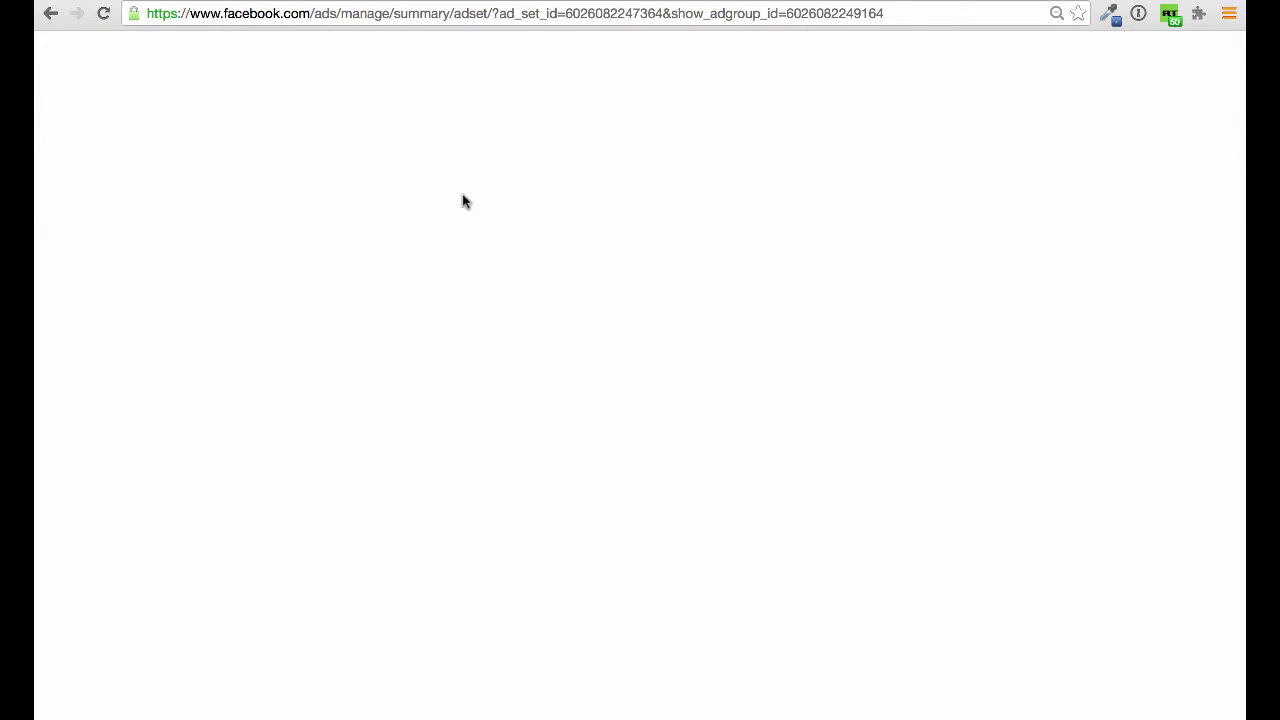
Scroll up to the ad set stats and highlight the 38 conversions and $77.78 spent figures.
scroll(585, 377, "up", 5)
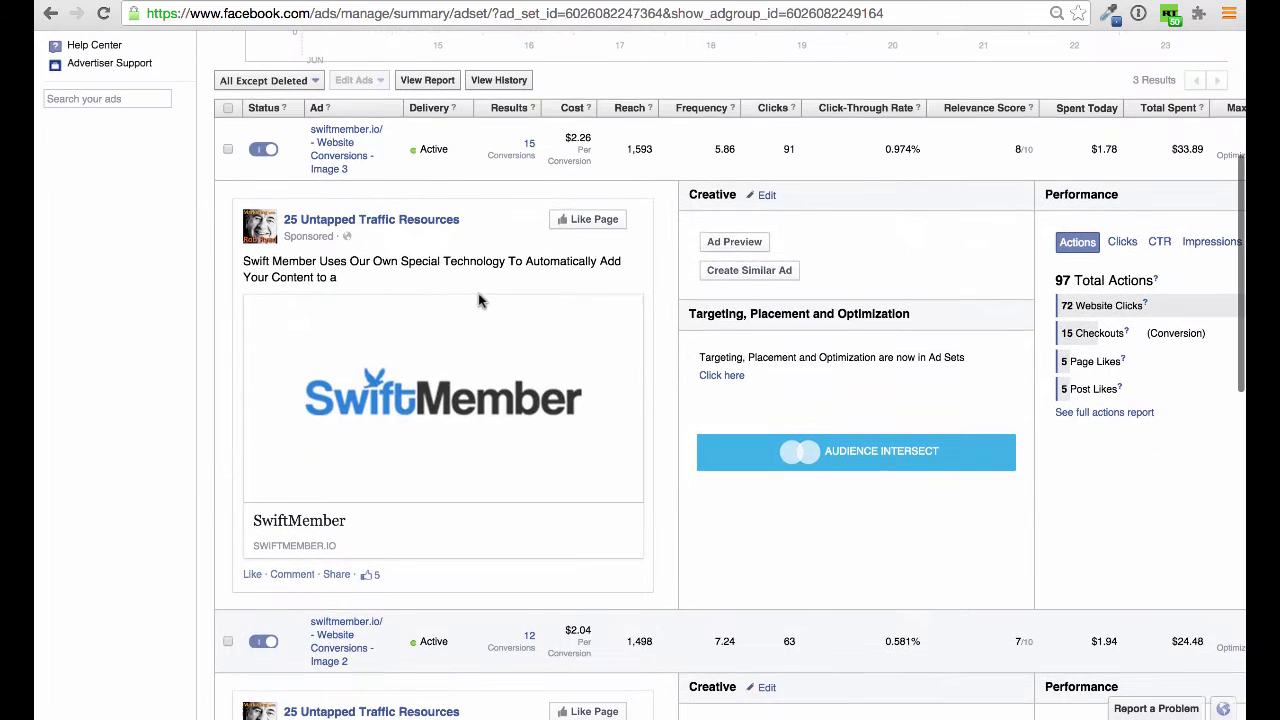
scroll(484, 288, "up", 4)
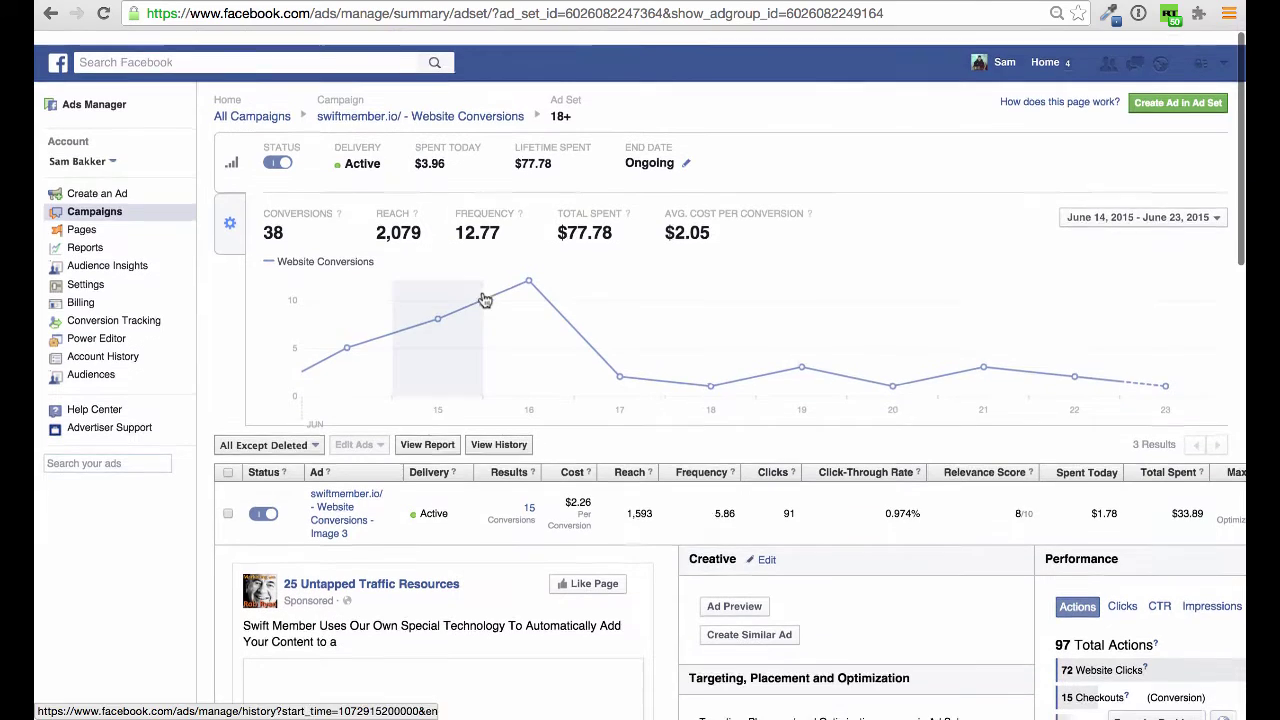
left_click_drag(265, 215, 294, 214)
left_click(296, 214)
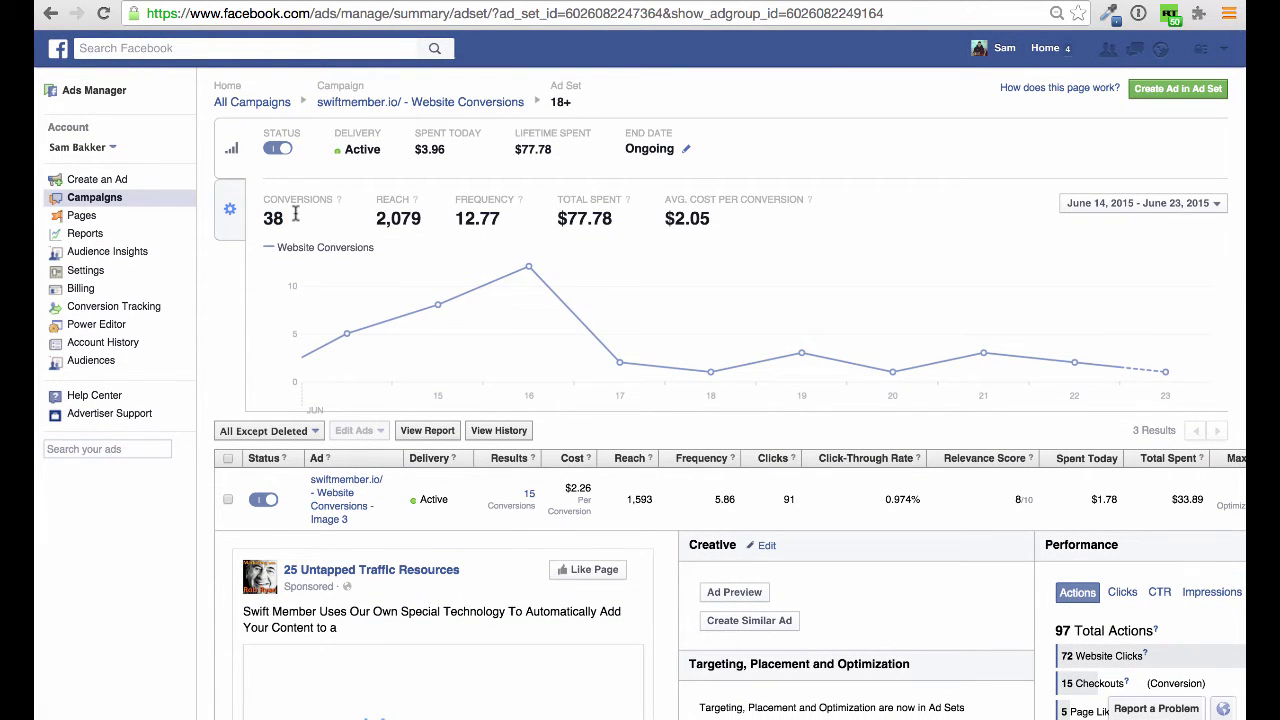
left_click_drag(557, 218, 598, 222)
left_click(597, 220)
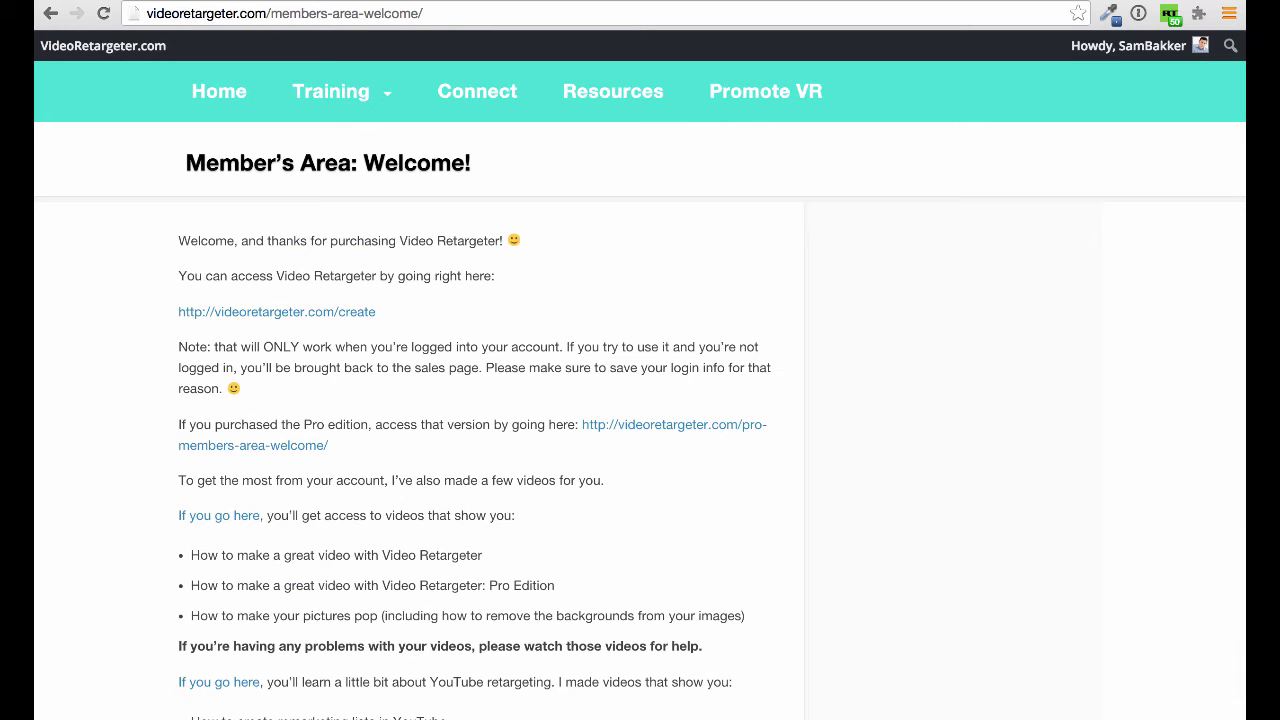
Follow the videoretargeter.com/create link from the members' welcome page.
mouse_move(471, 248)
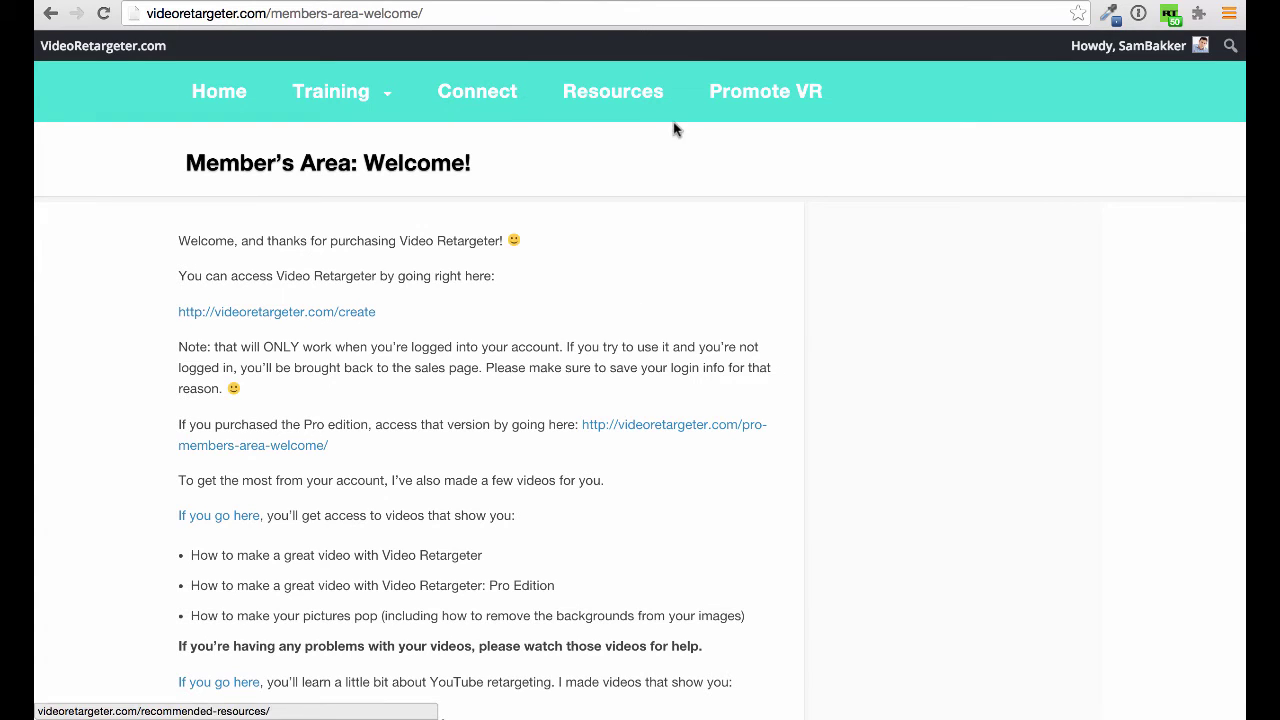
left_click(324, 312)
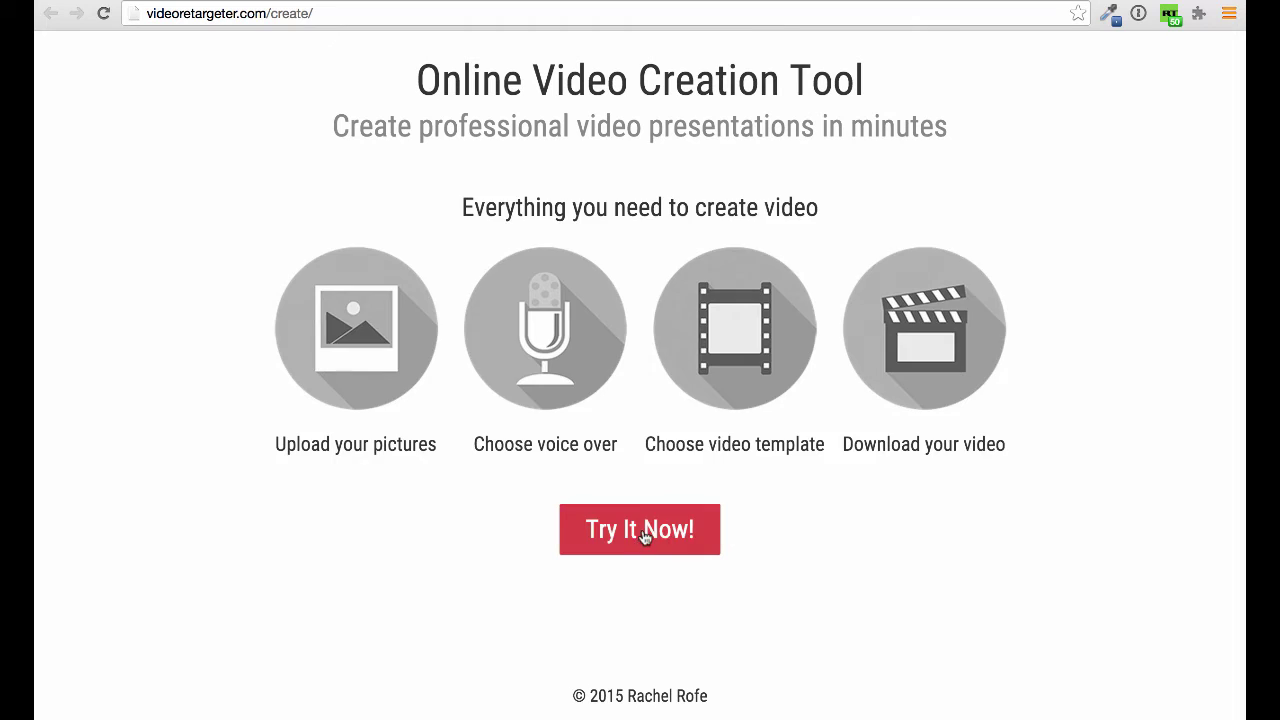
Start a new video and upload the picture Screenshot-2015-04-18-02.46.56.png.
left_click(600, 531)
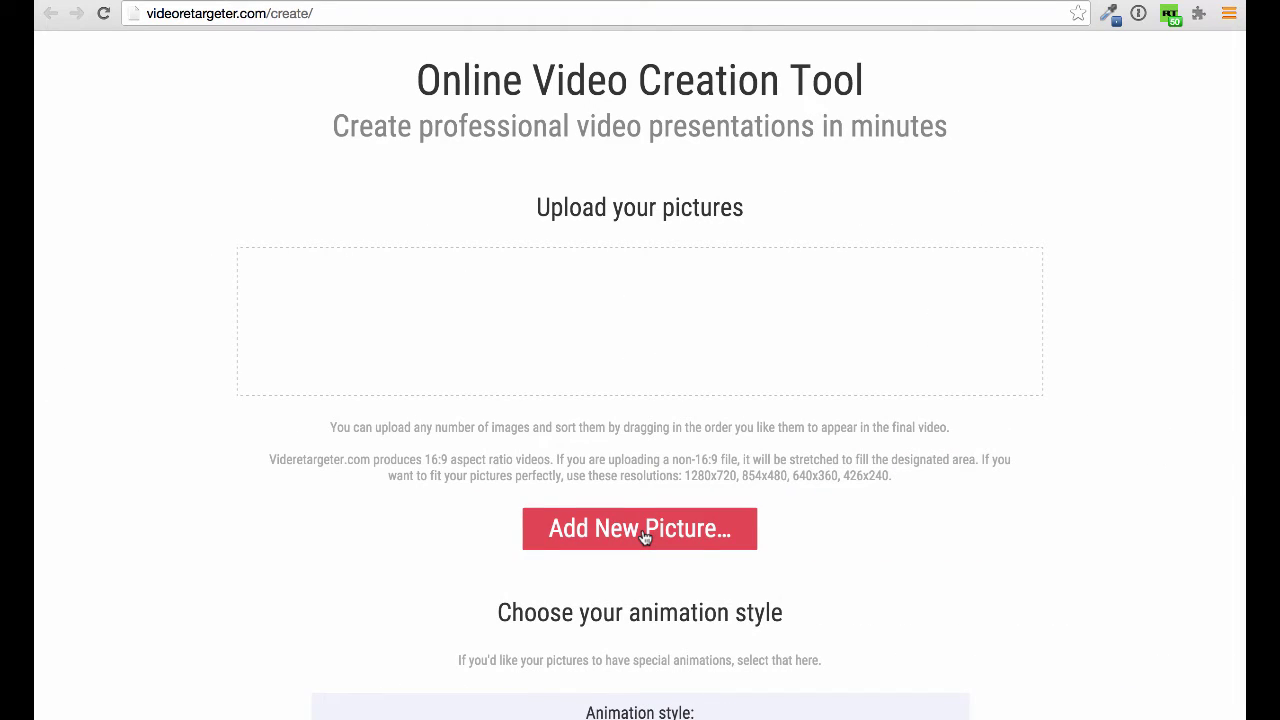
left_click(645, 537)
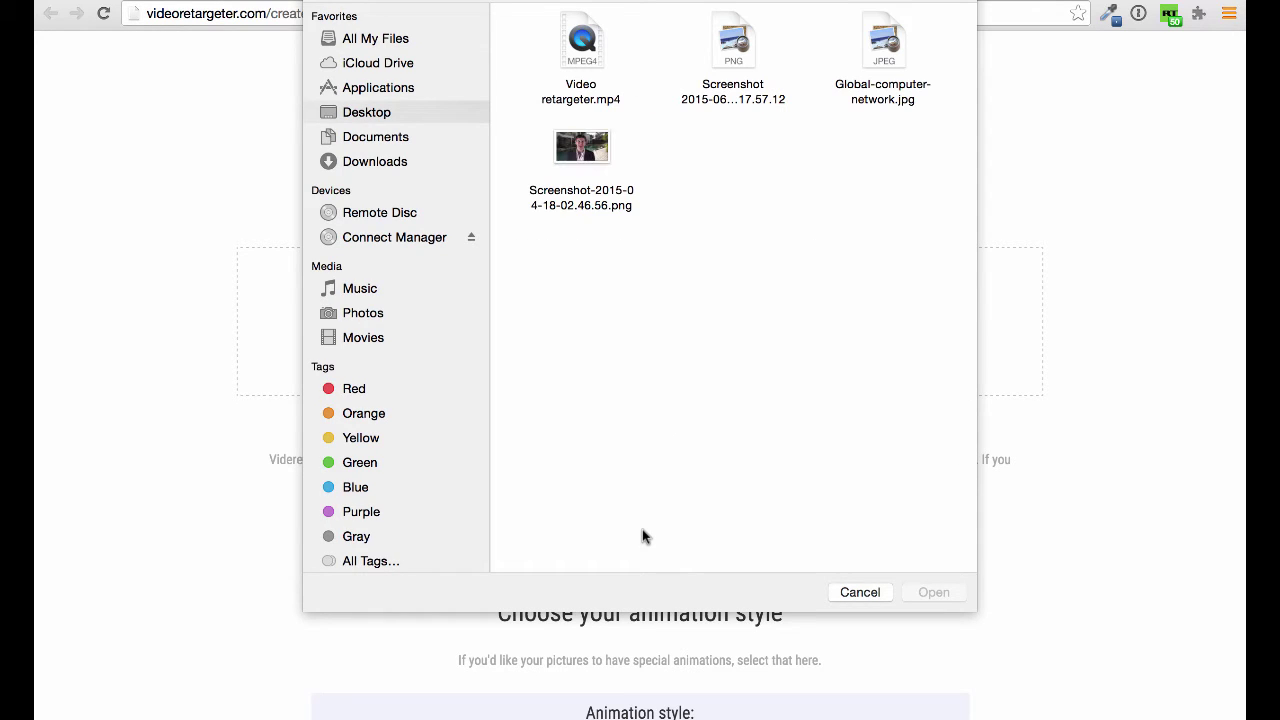
left_click(584, 146)
left_click(933, 592)
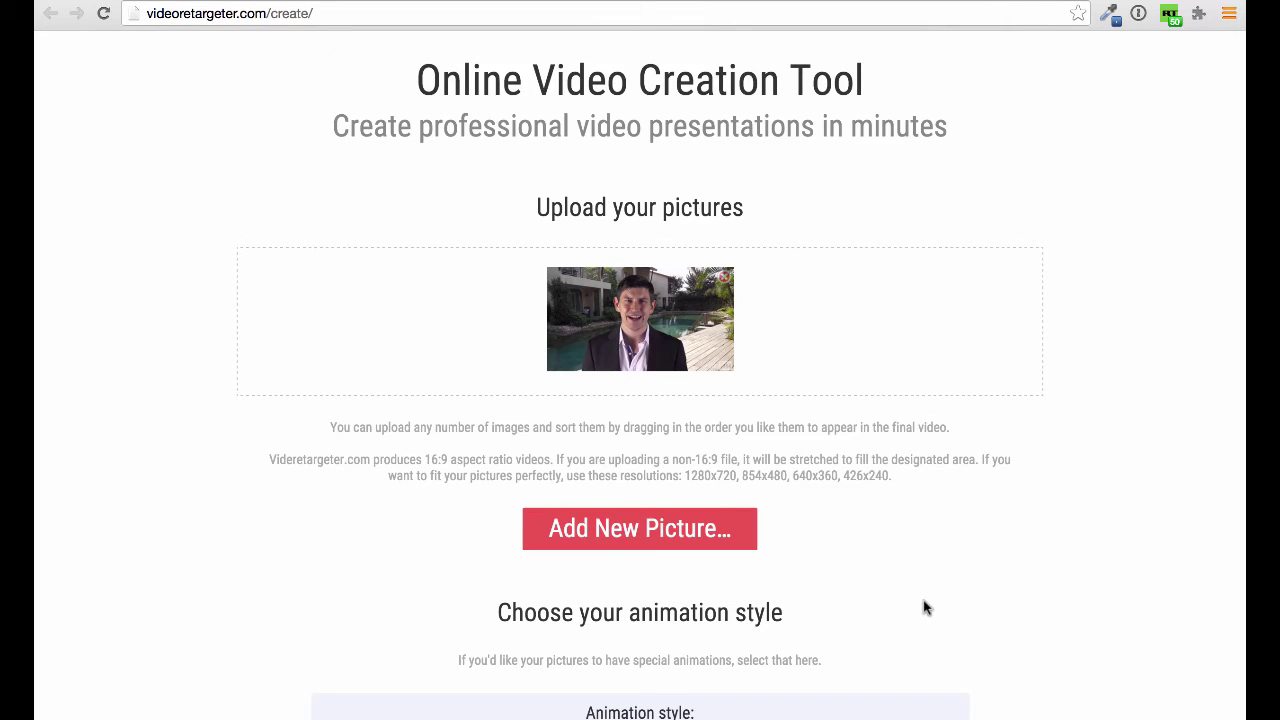
Add Global-computer-network.jpg, set the animation style to Zoom In, and continue.
left_click(716, 527)
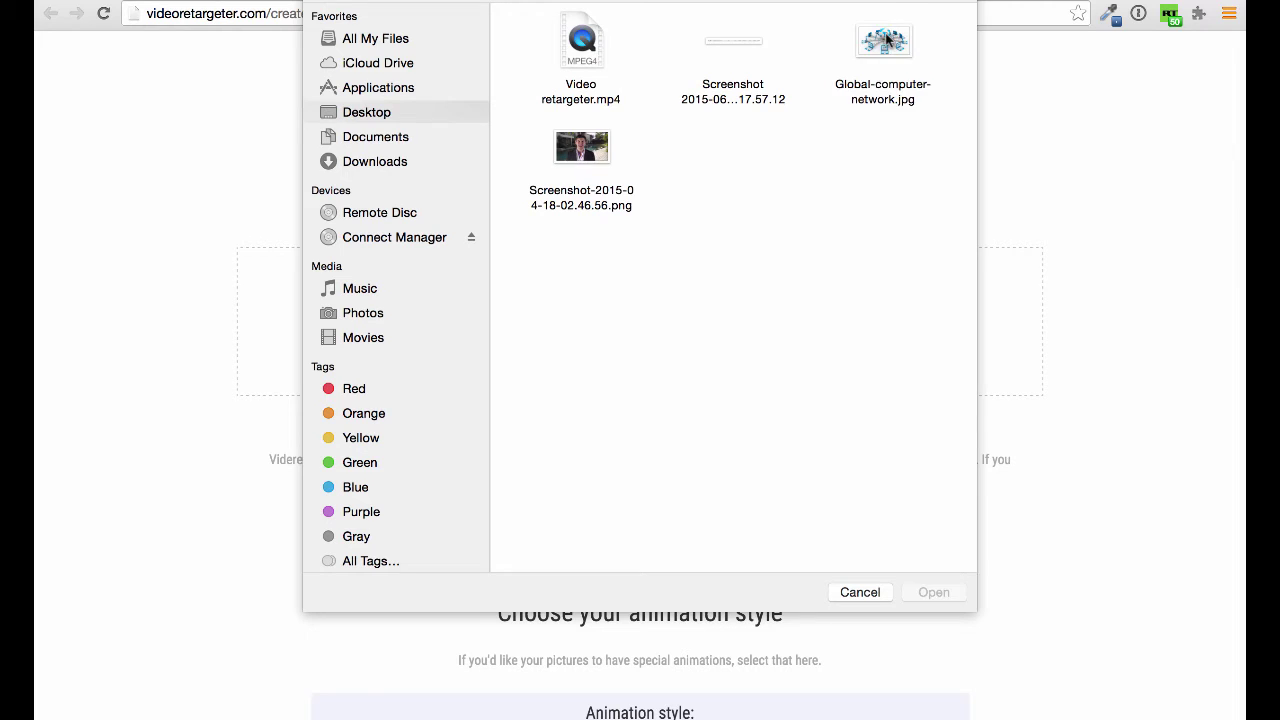
left_click(886, 40)
left_click(938, 593)
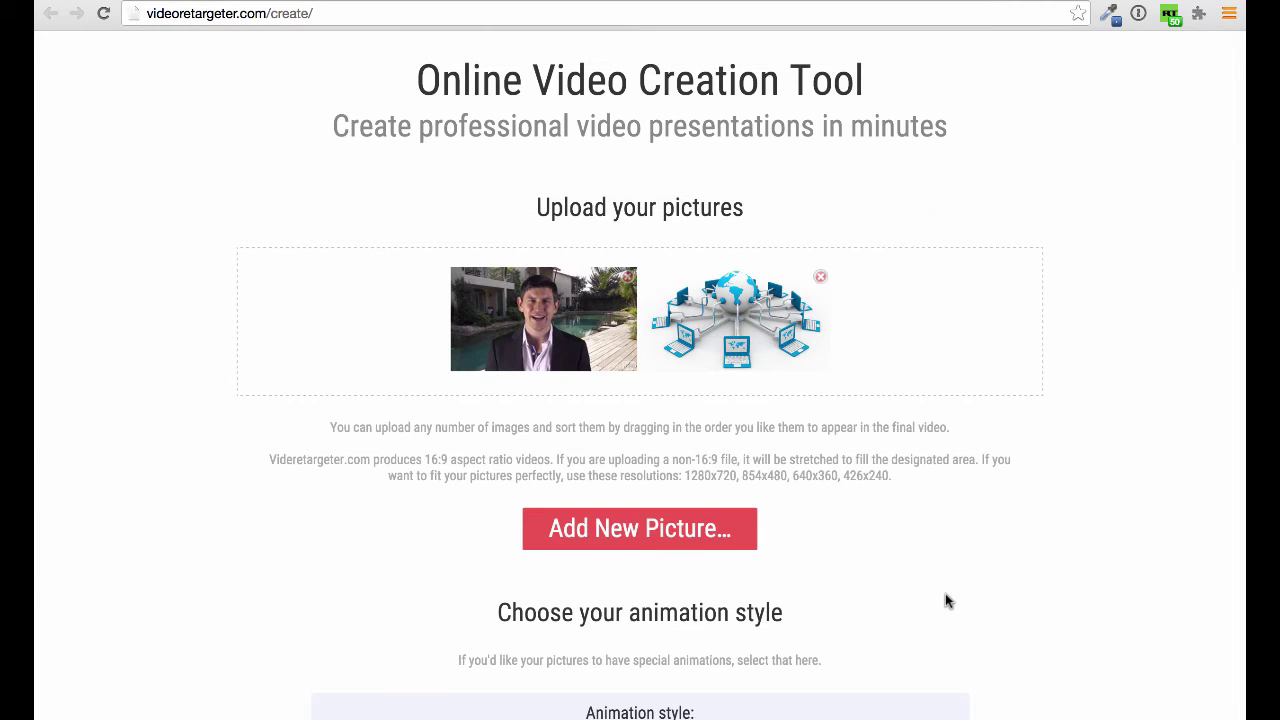
scroll(1110, 555, "down", 3)
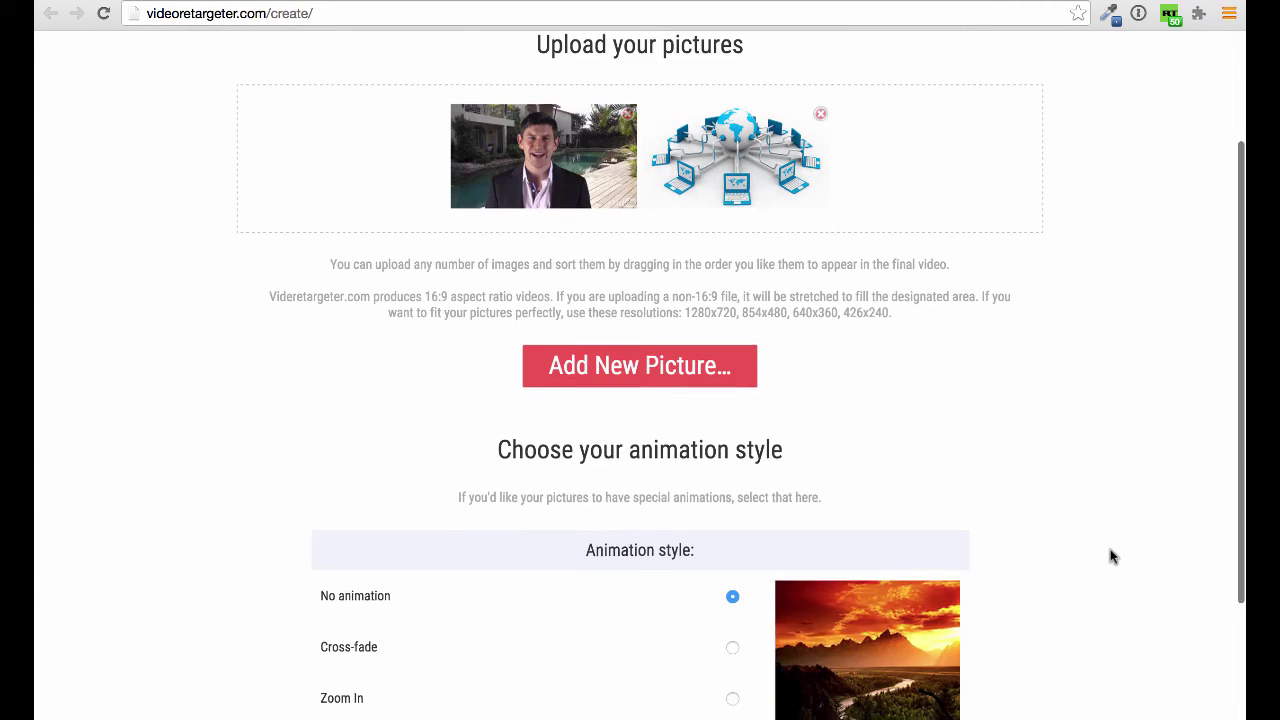
scroll(1110, 557, "down", 3)
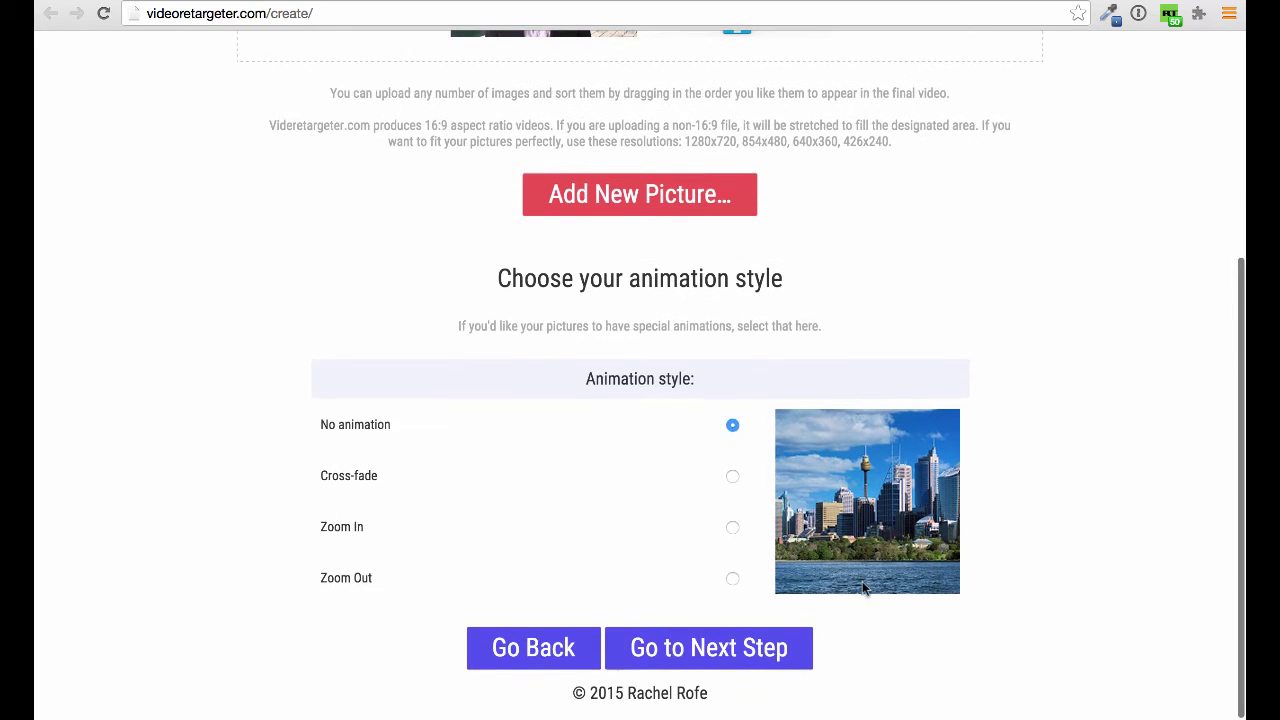
left_click(732, 529)
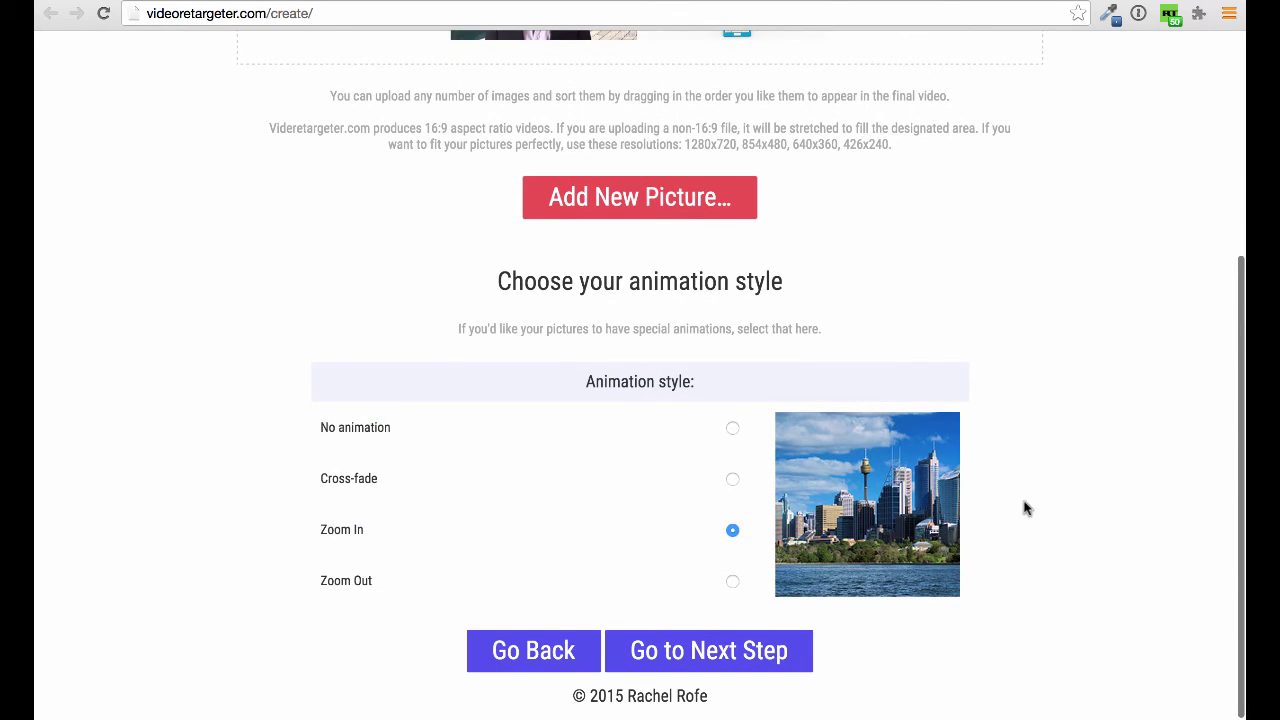
left_click(728, 660)
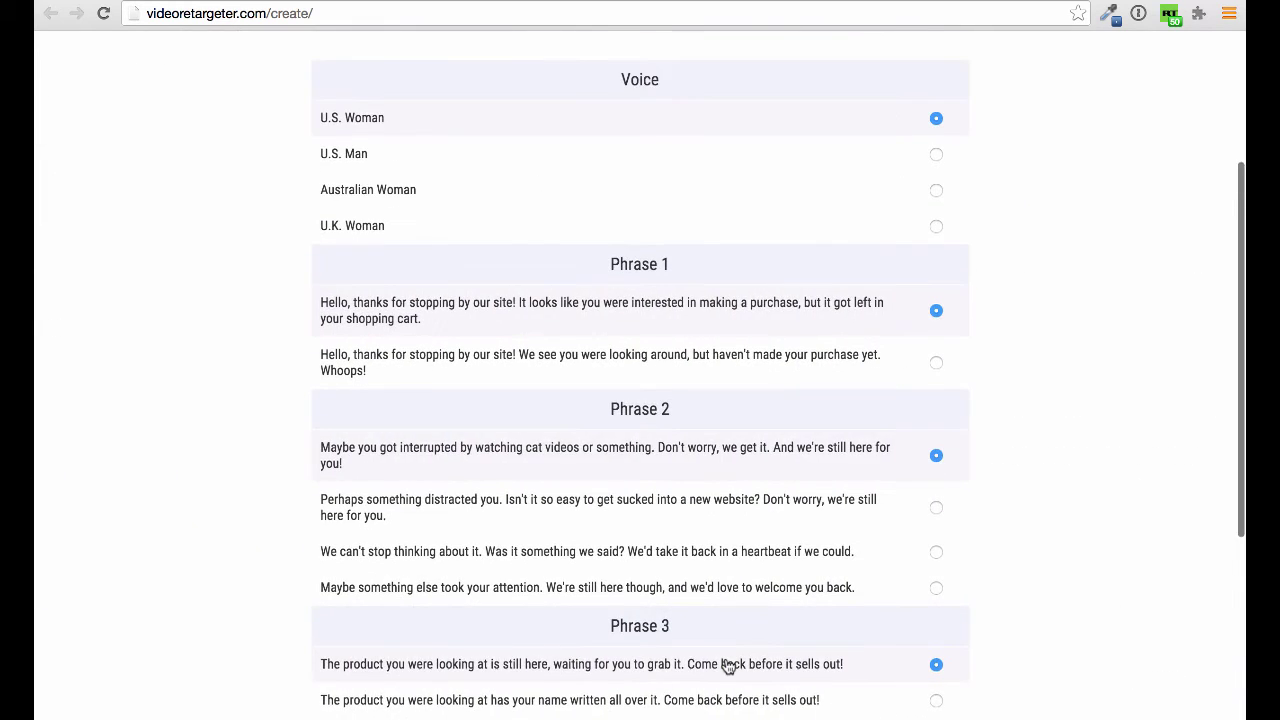
Choose the U.S. Man voice and keep the voice-over enabled.
left_click(905, 166)
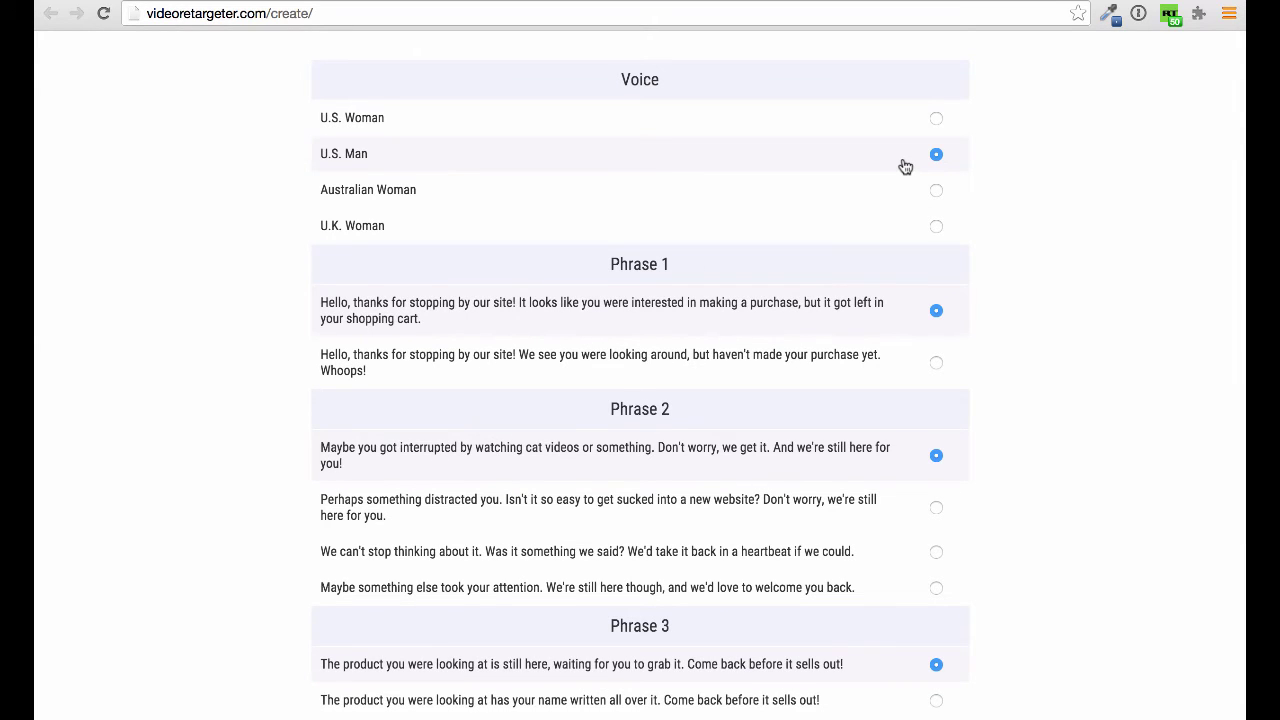
scroll(749, 329, "down", 3)
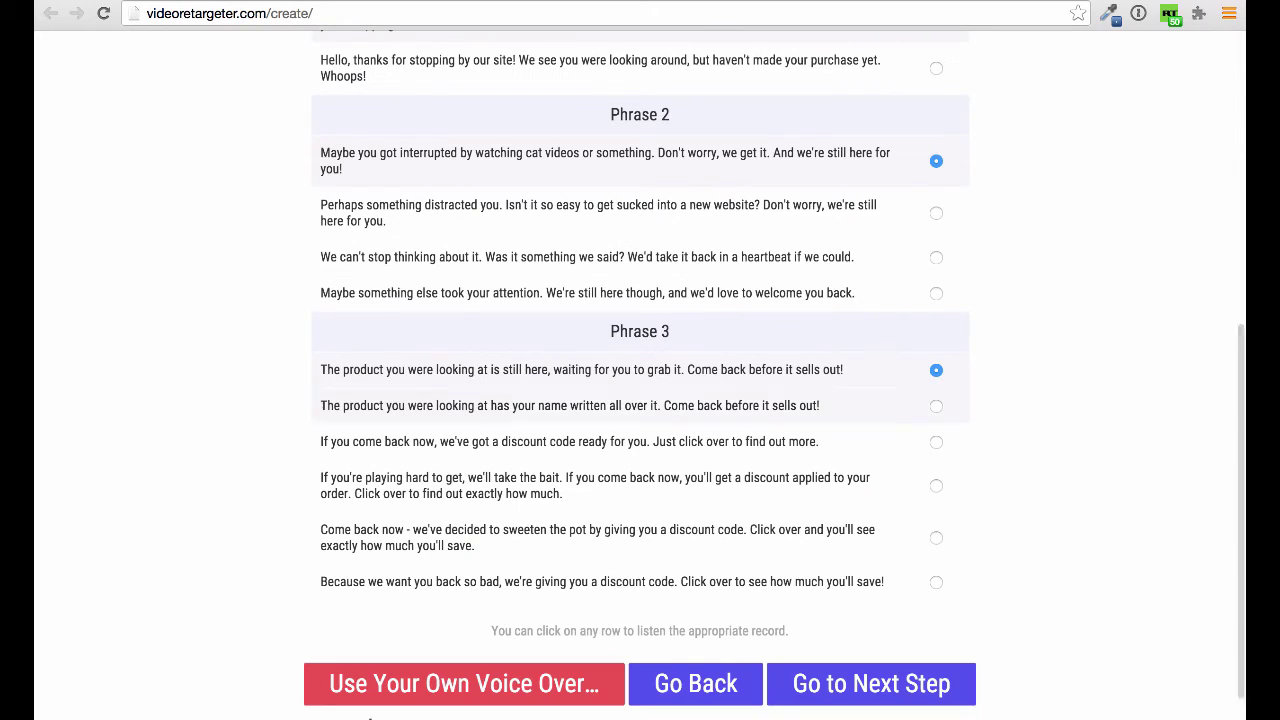
left_click(445, 688)
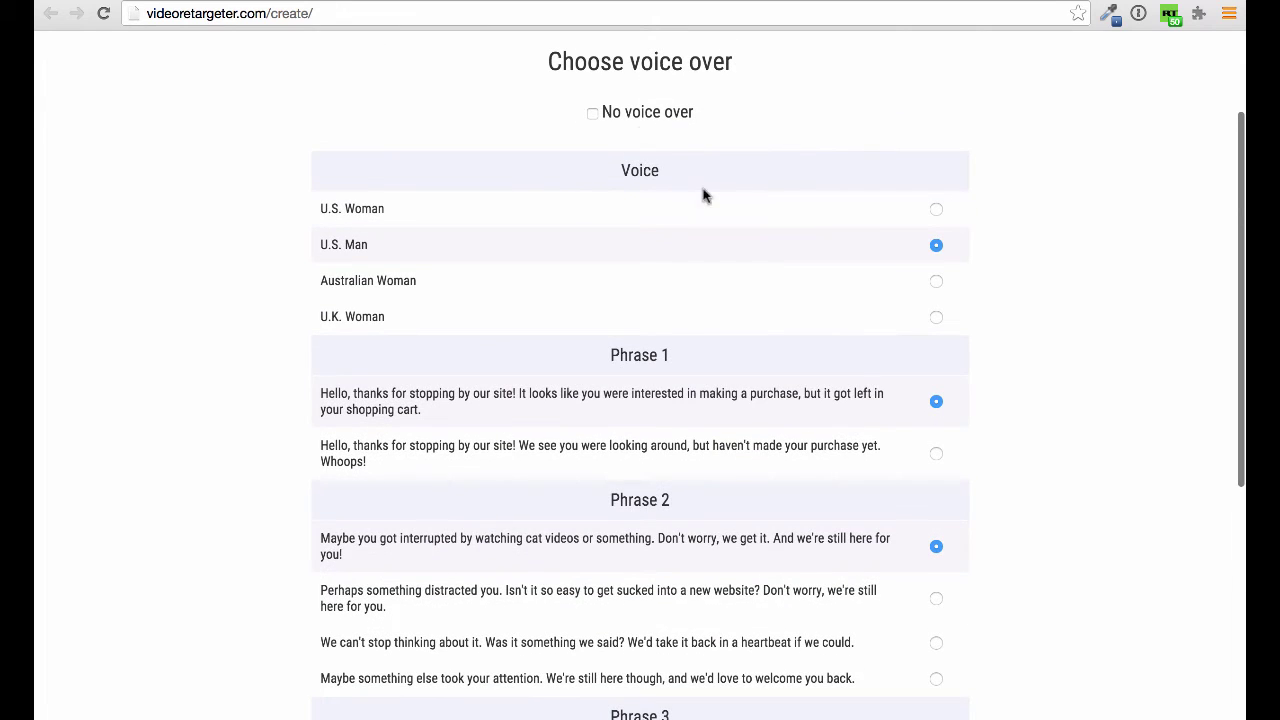
left_click(596, 116)
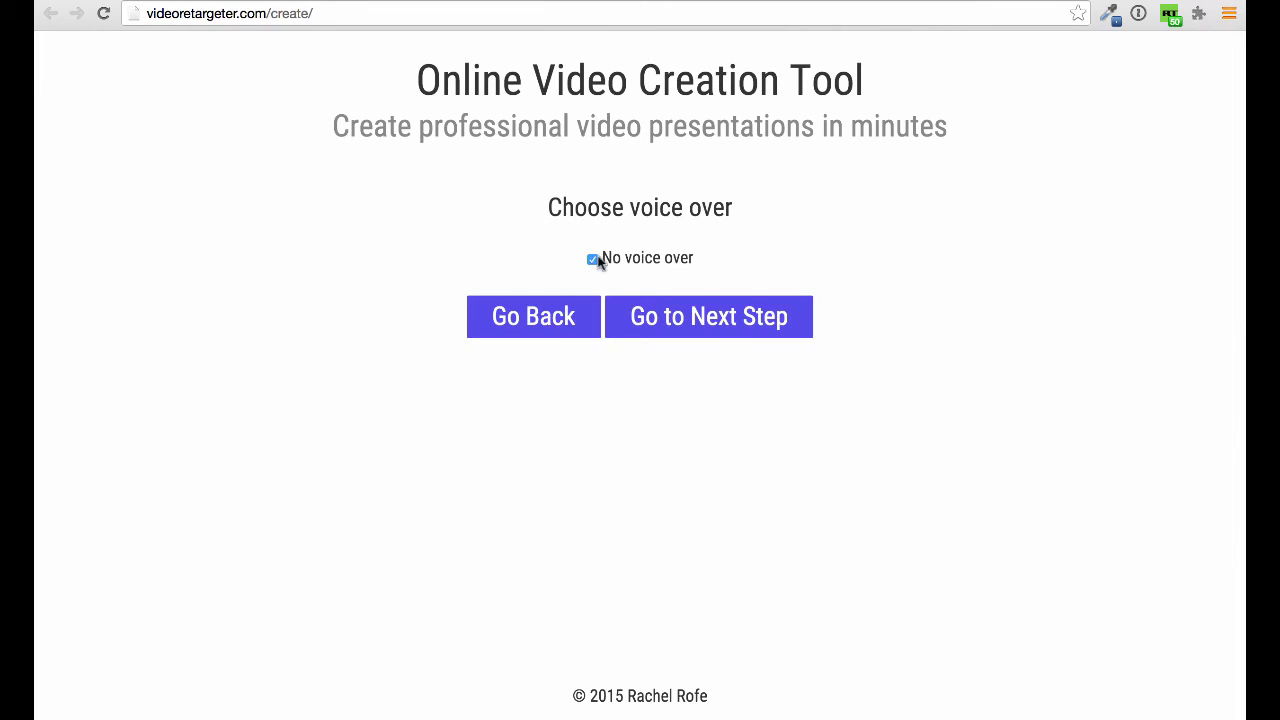
left_click(600, 259)
Pick the second Phrase 1 greeting ('looking around') and continue to templates.
scroll(600, 300, "down", 5)
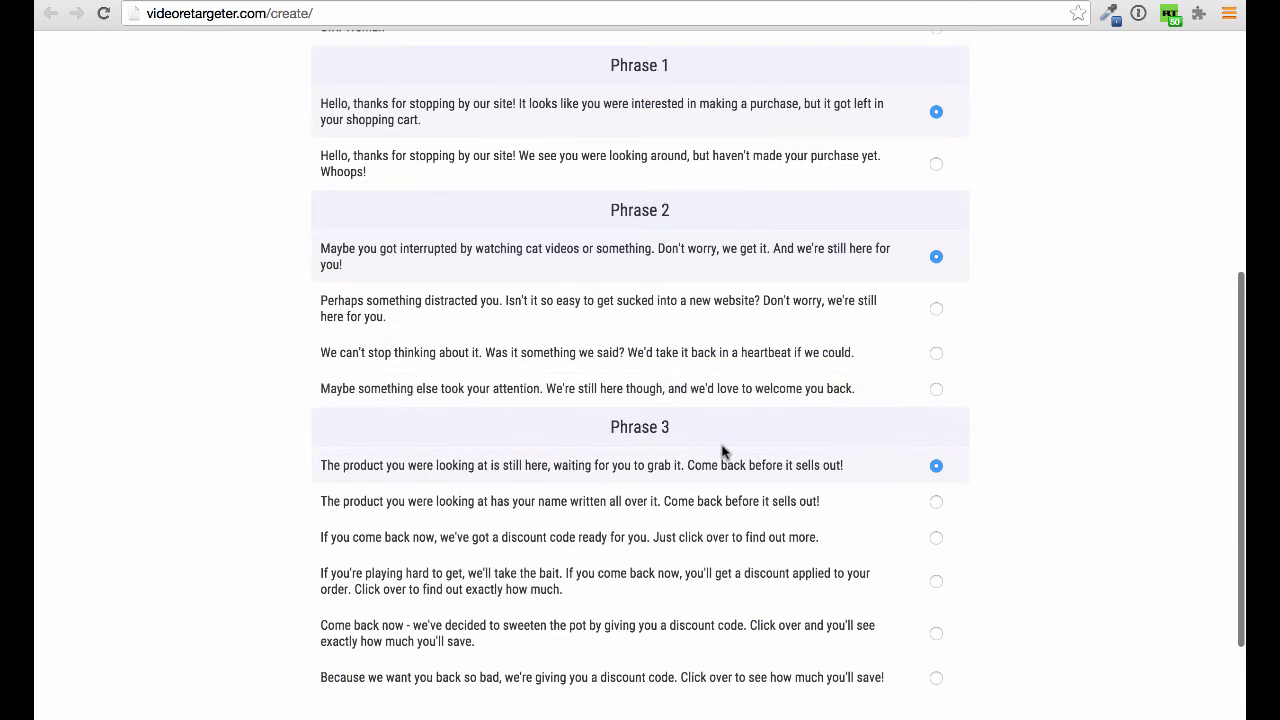
left_click(936, 166)
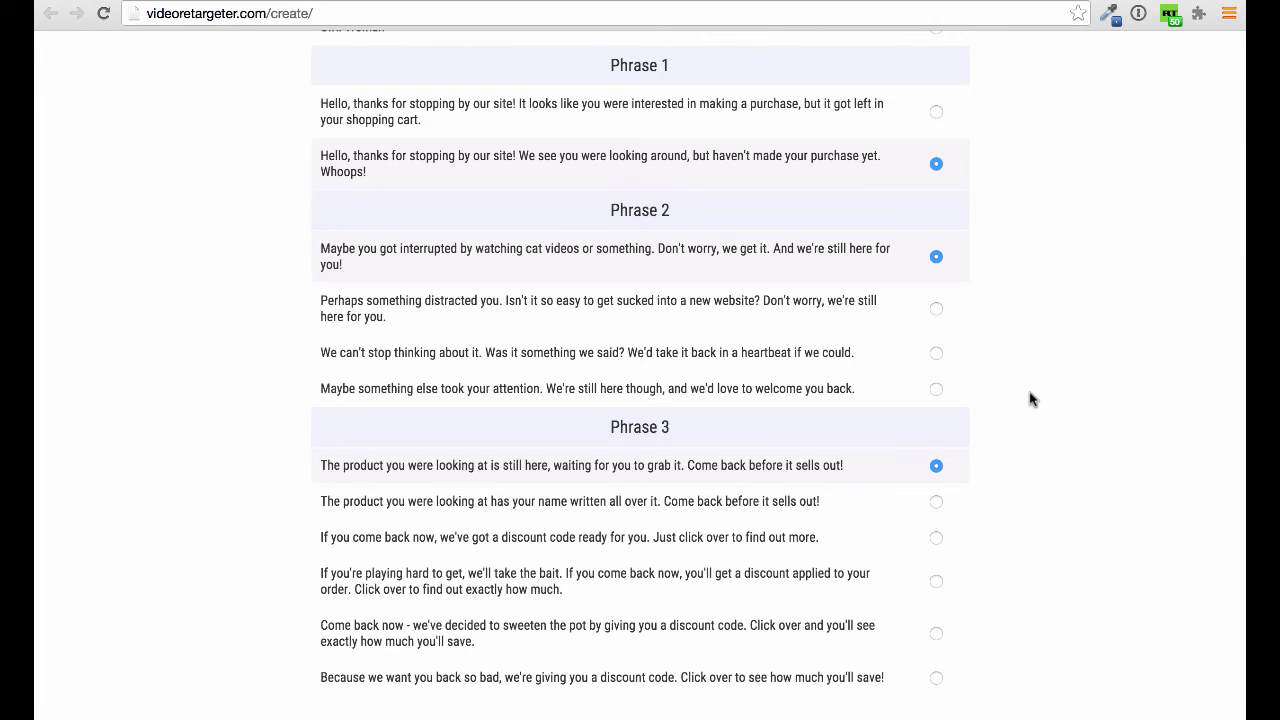
scroll(1032, 399, "down", 3)
left_click(891, 664)
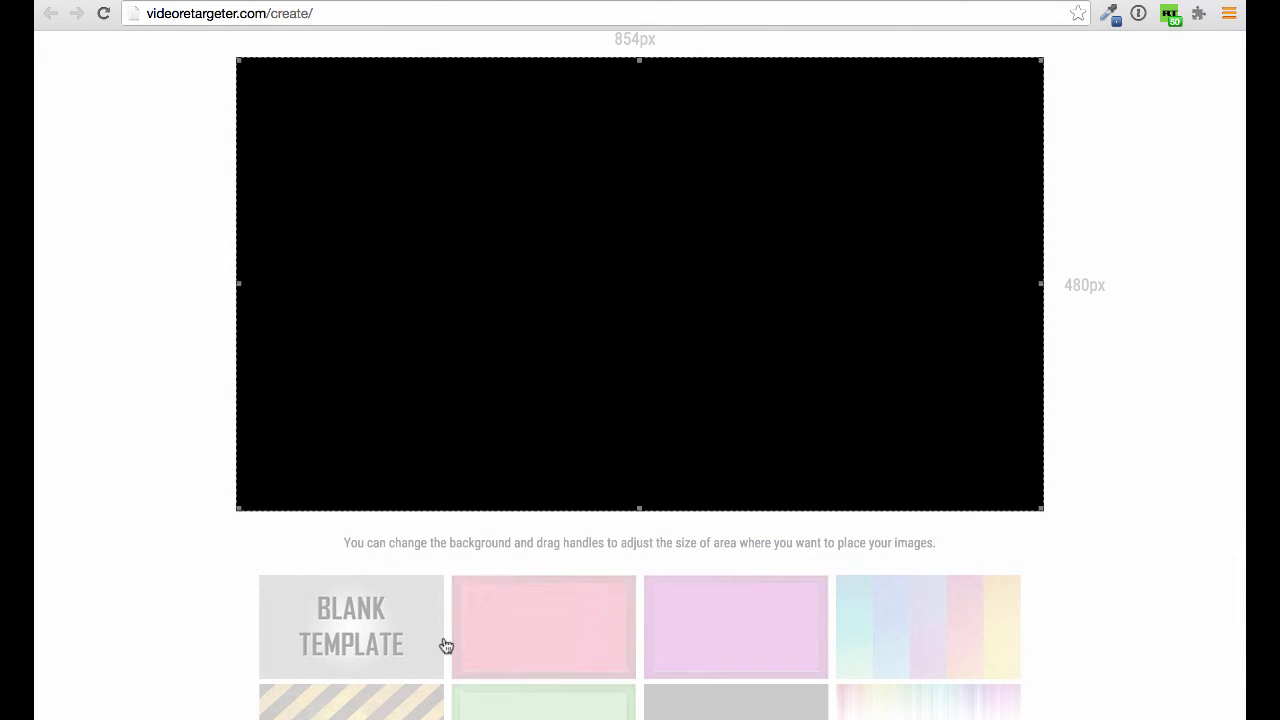
Compare the red, purple and striped background templates, settling on the red framed one.
left_click(545, 612)
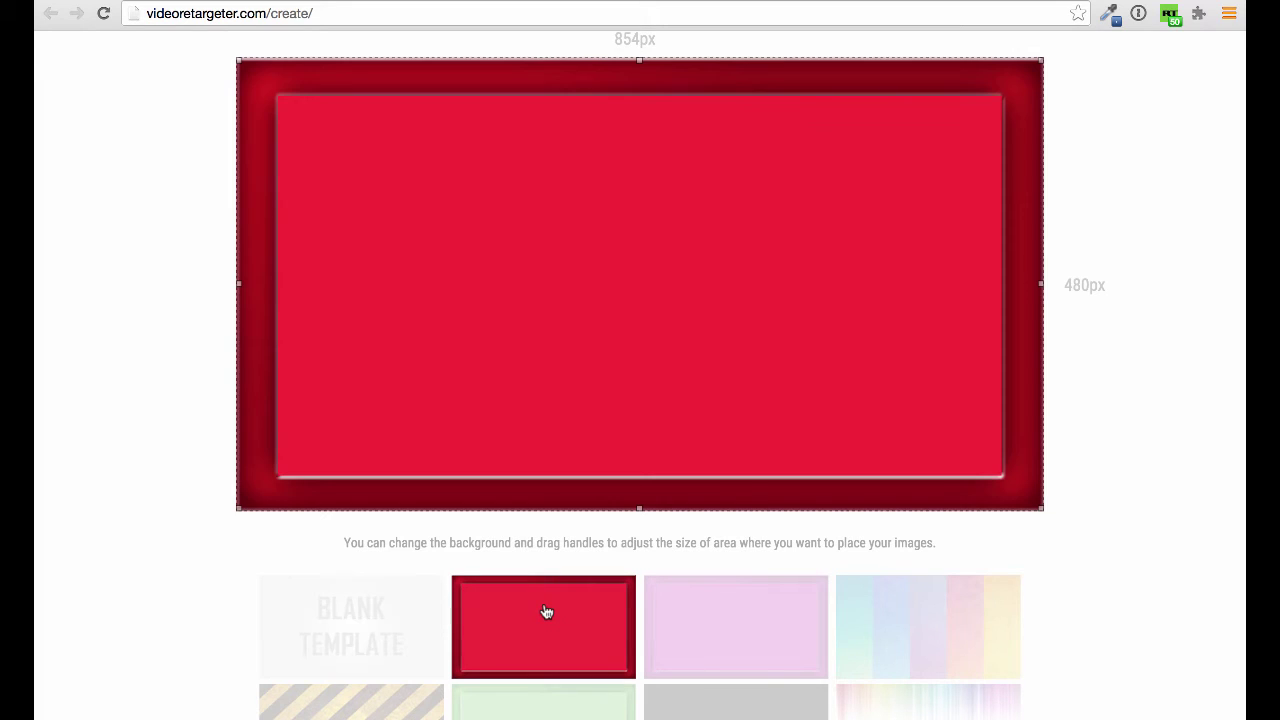
left_click(699, 636)
scroll(697, 634, "down", 3)
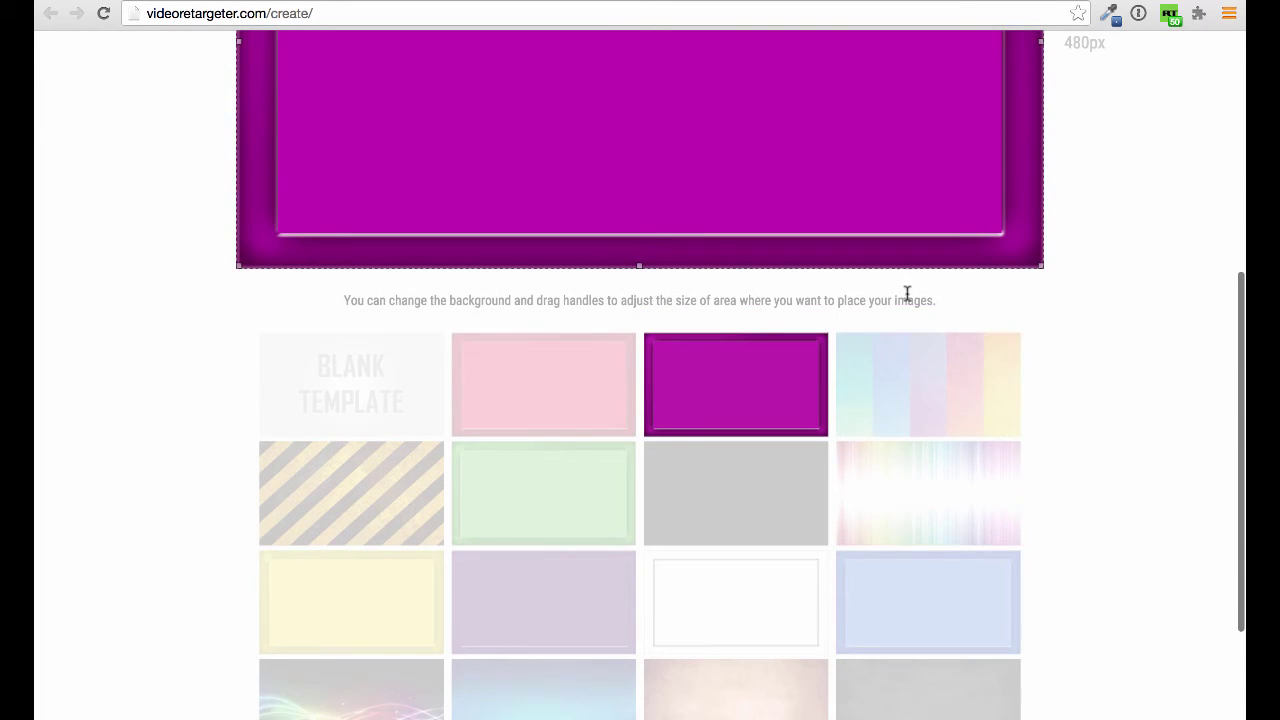
scroll(680, 477, "down", 1)
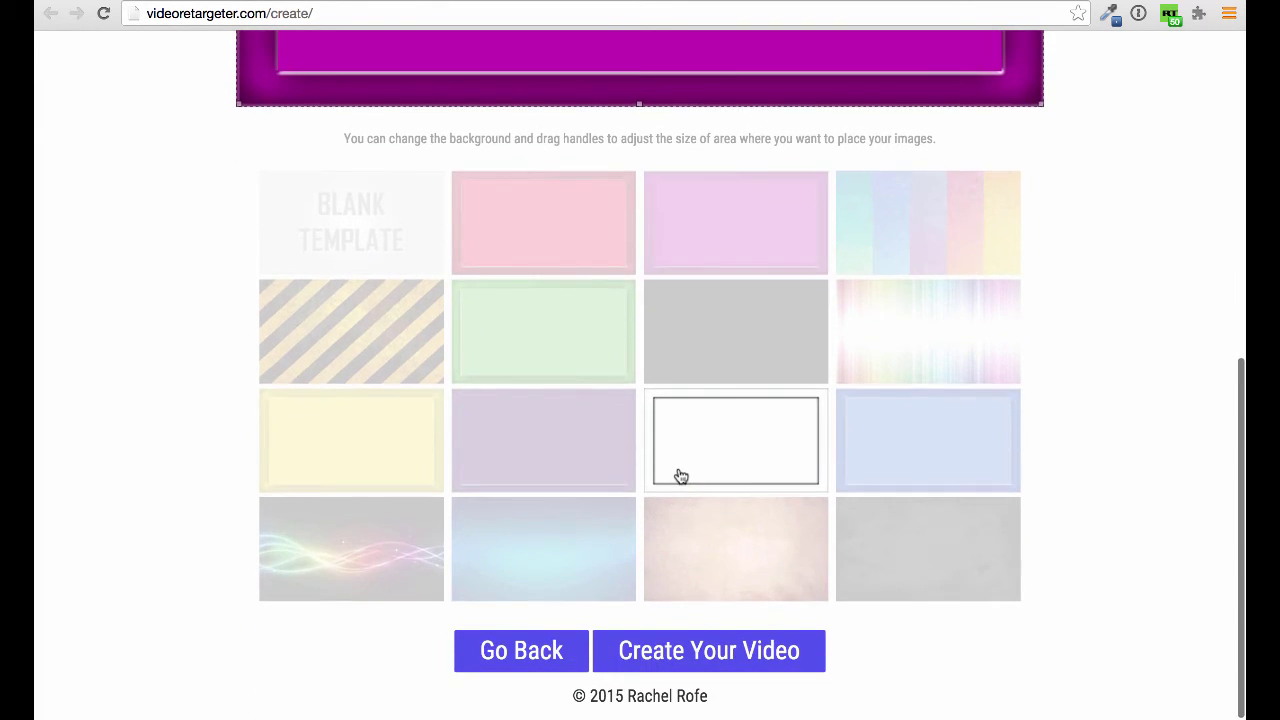
left_click(520, 205)
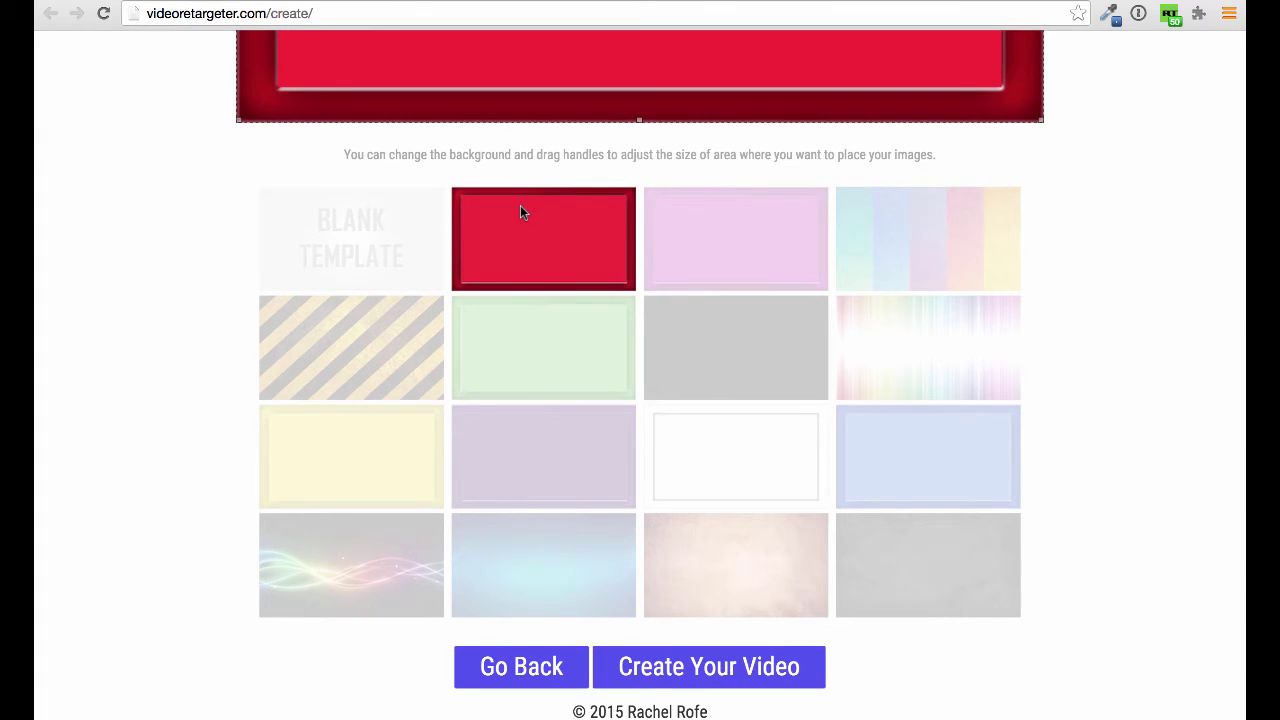
left_click(375, 333)
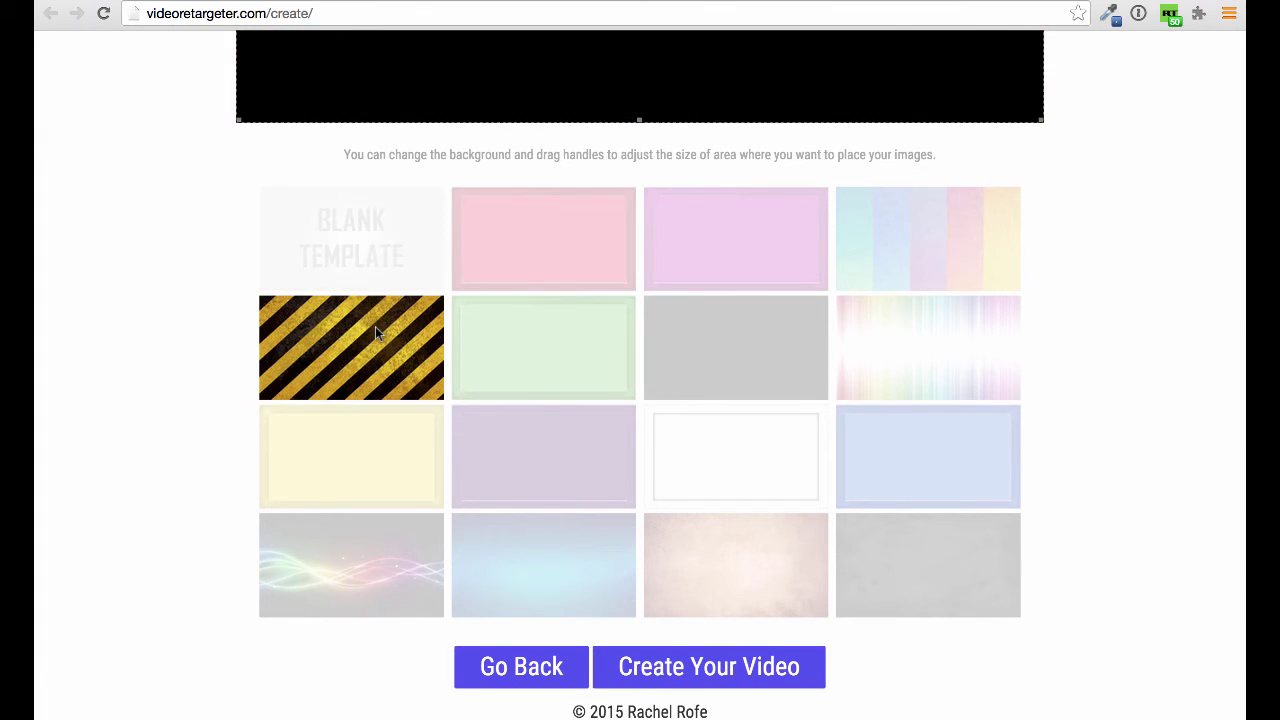
scroll(511, 334, "up", 5)
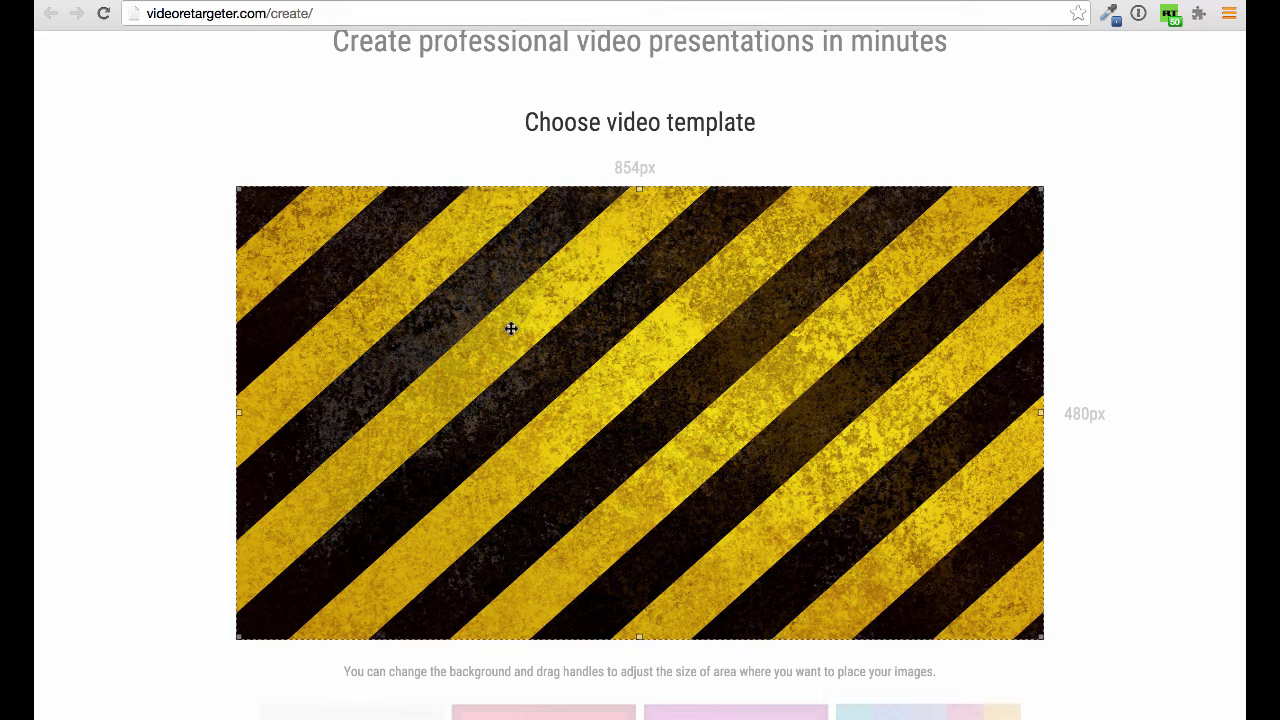
scroll(814, 431, "down", 5)
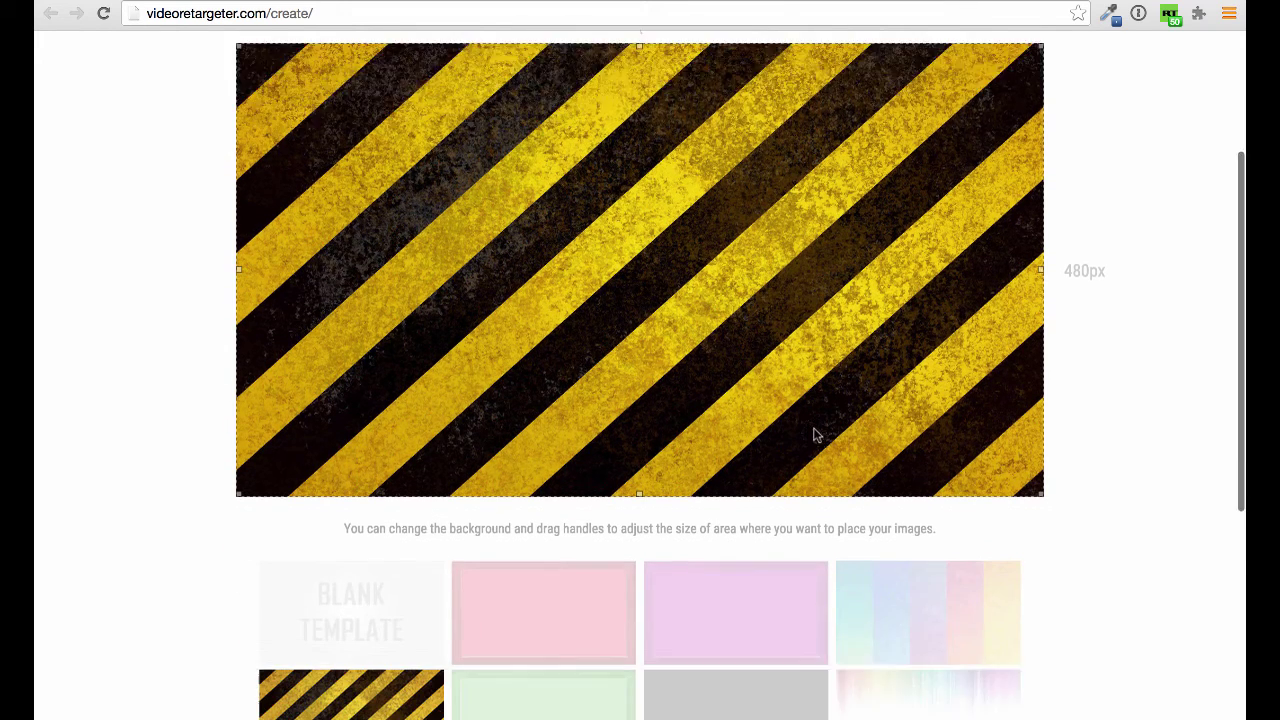
left_click(579, 489)
scroll(580, 489, "down", 5)
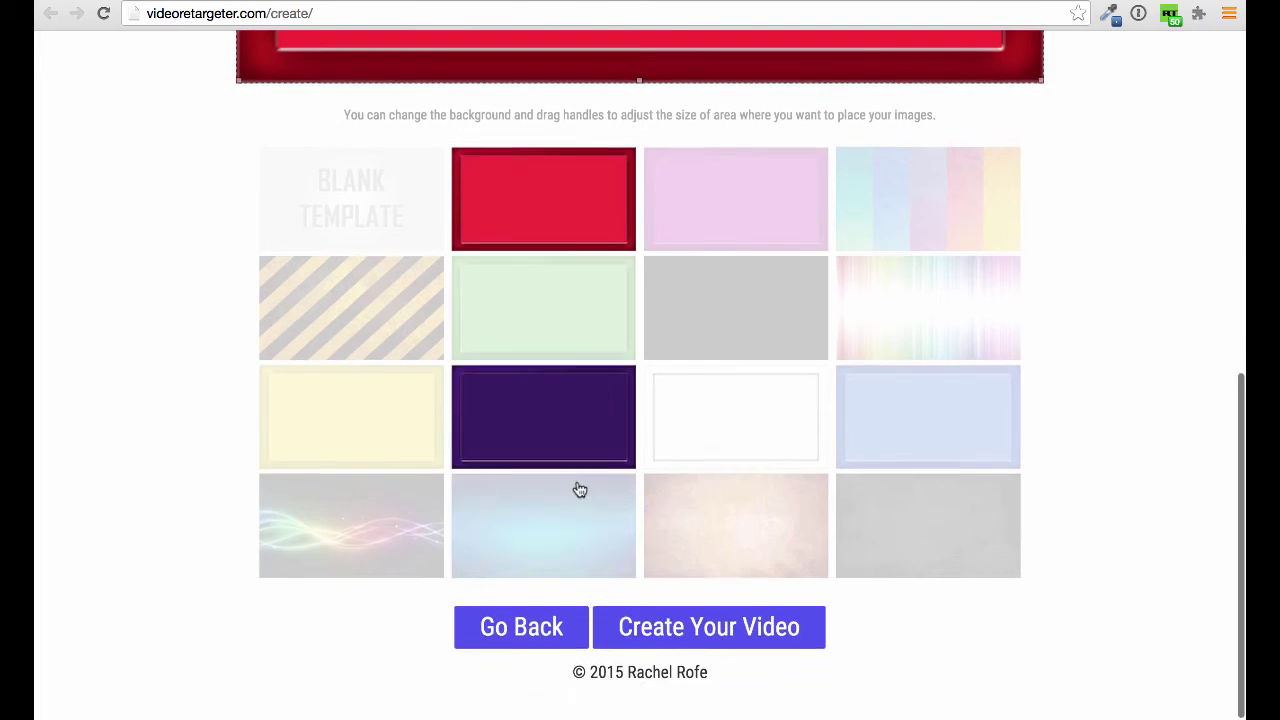
scroll(695, 643, "right", 5)
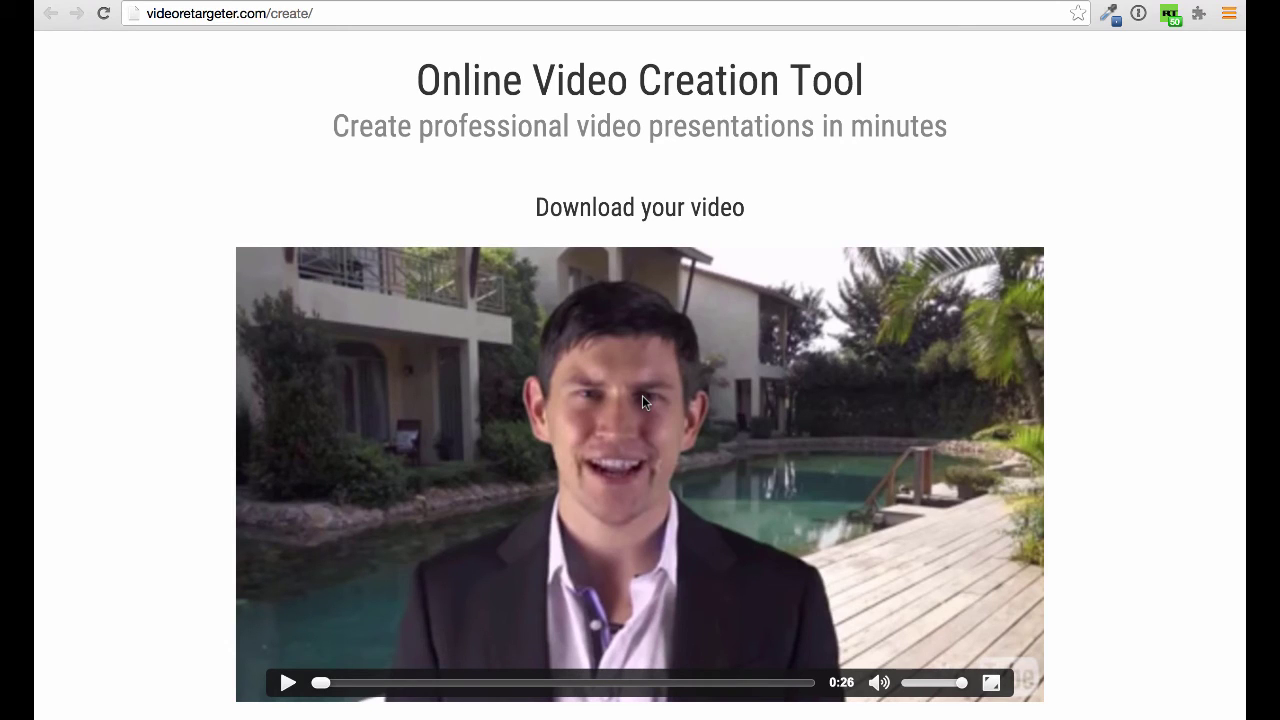
Play the generated video preview and pause it at 0:02 of 0:26.
scroll(642, 395, "down", 2)
left_click(289, 601)
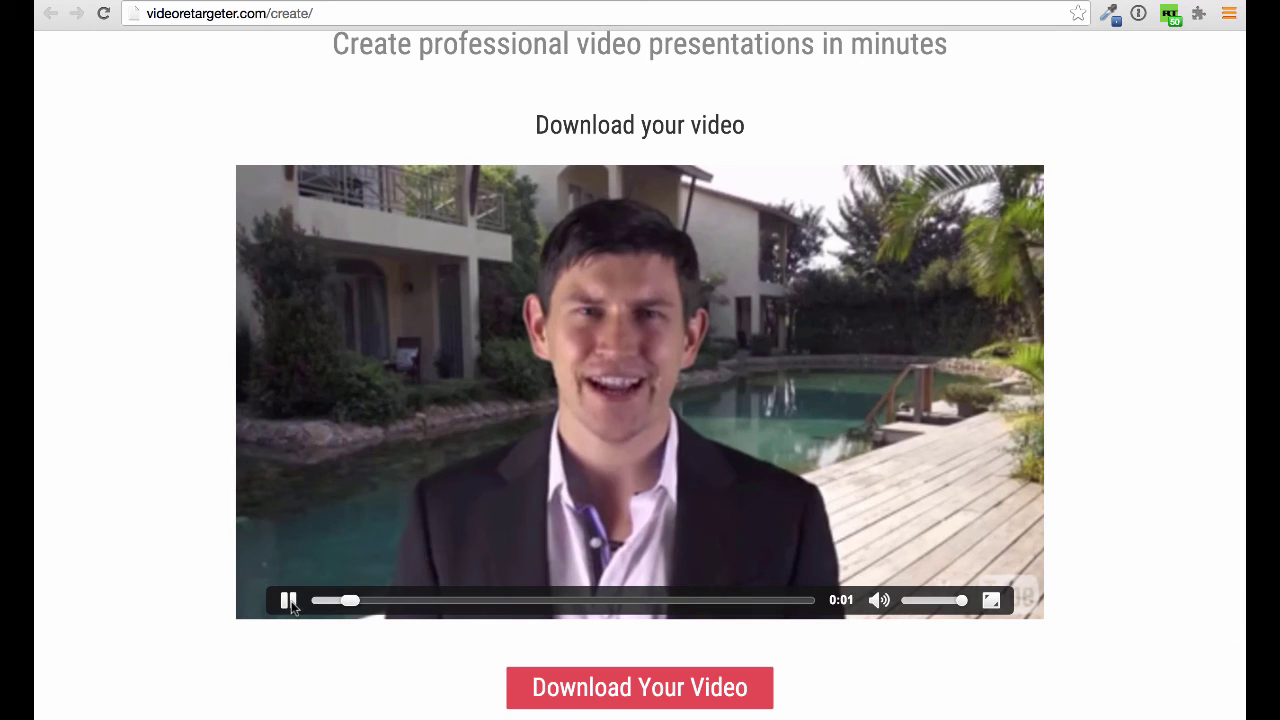
left_click(289, 601)
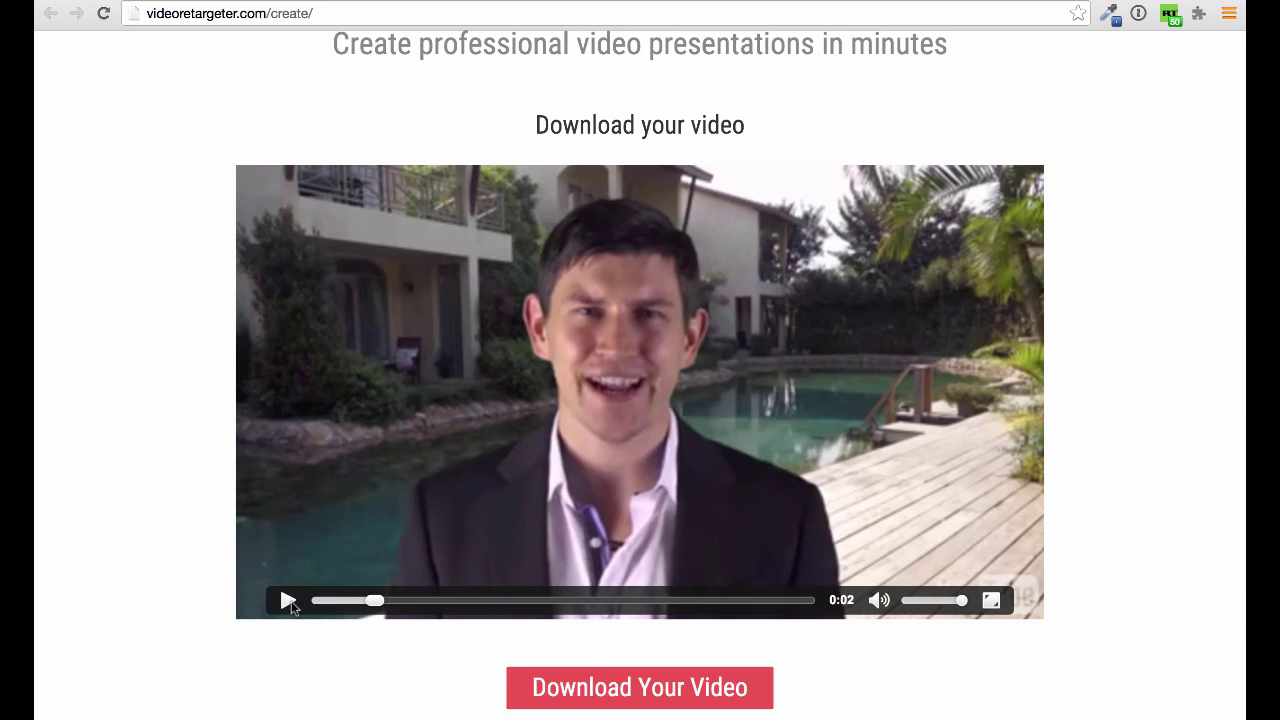